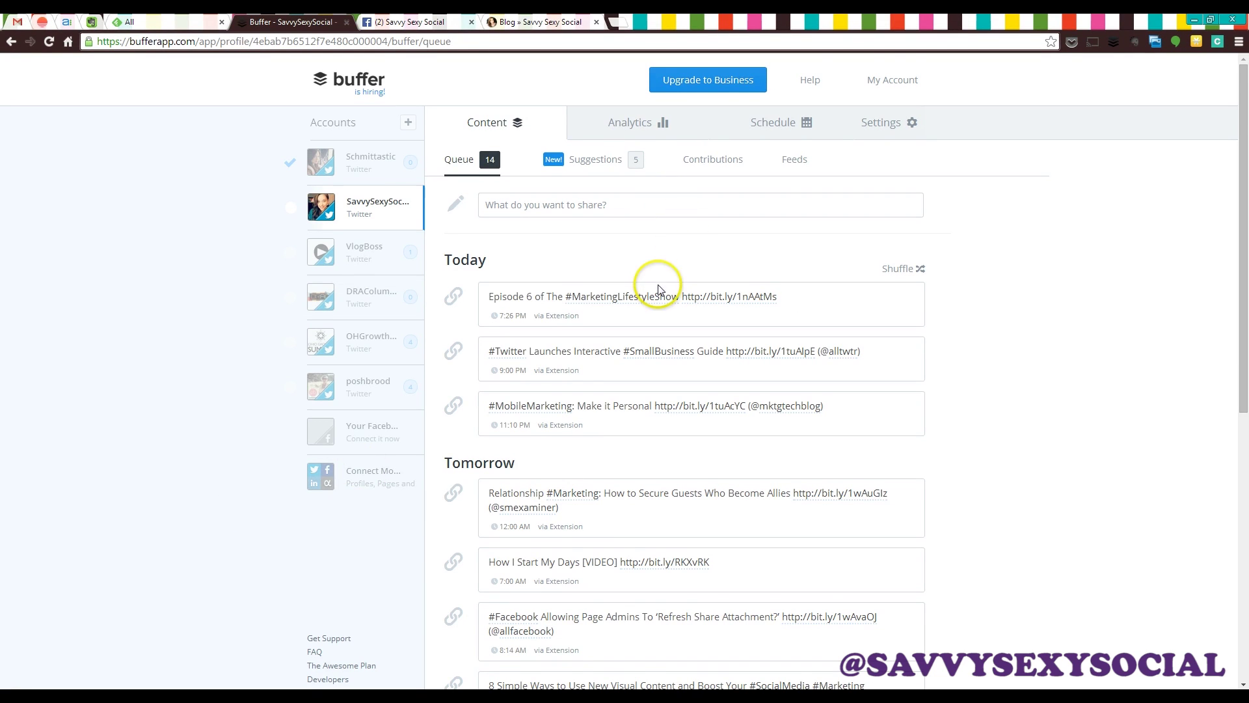
Review the account's posting schedule times, then go back to the Buffer queue
{"action": "scroll", "coordinate": [658, 286], "scroll_direction": "down", "scroll_amount": 5}
{"action": "scroll", "coordinate": [659, 293], "scroll_direction": "down", "scroll_amount": 2}
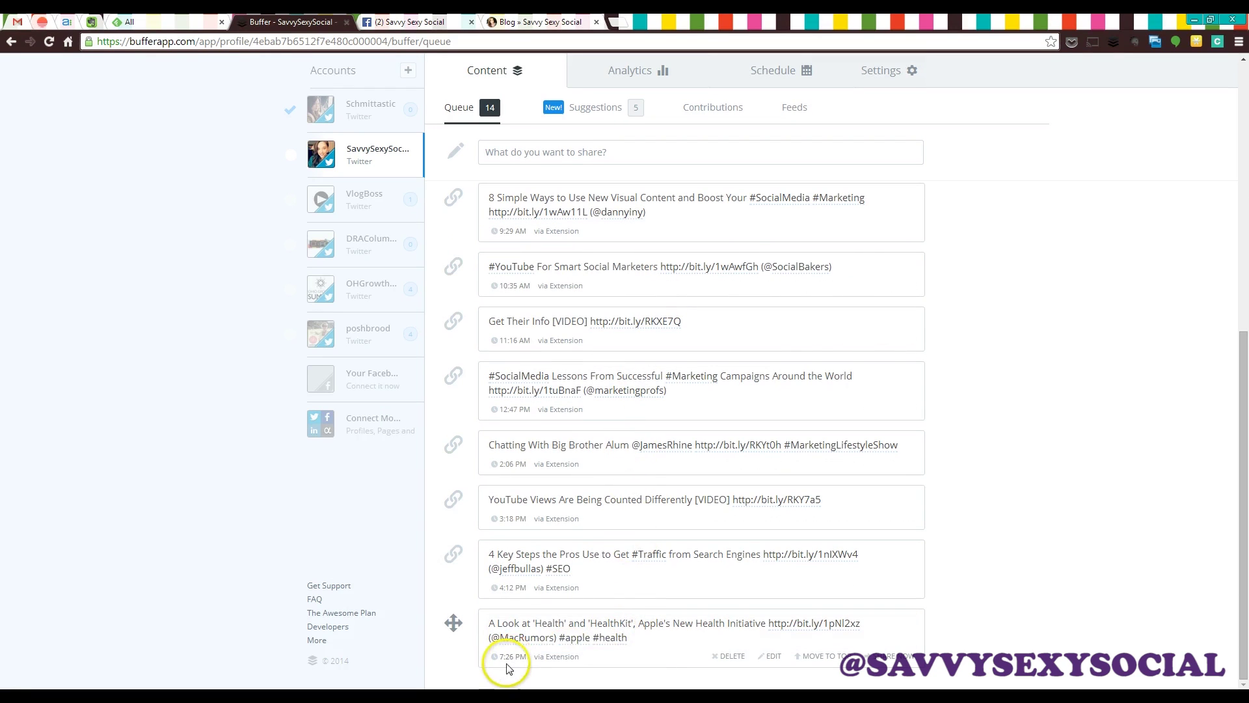
{"action": "scroll", "coordinate": [521, 384], "scroll_direction": "up", "scroll_amount": 7}
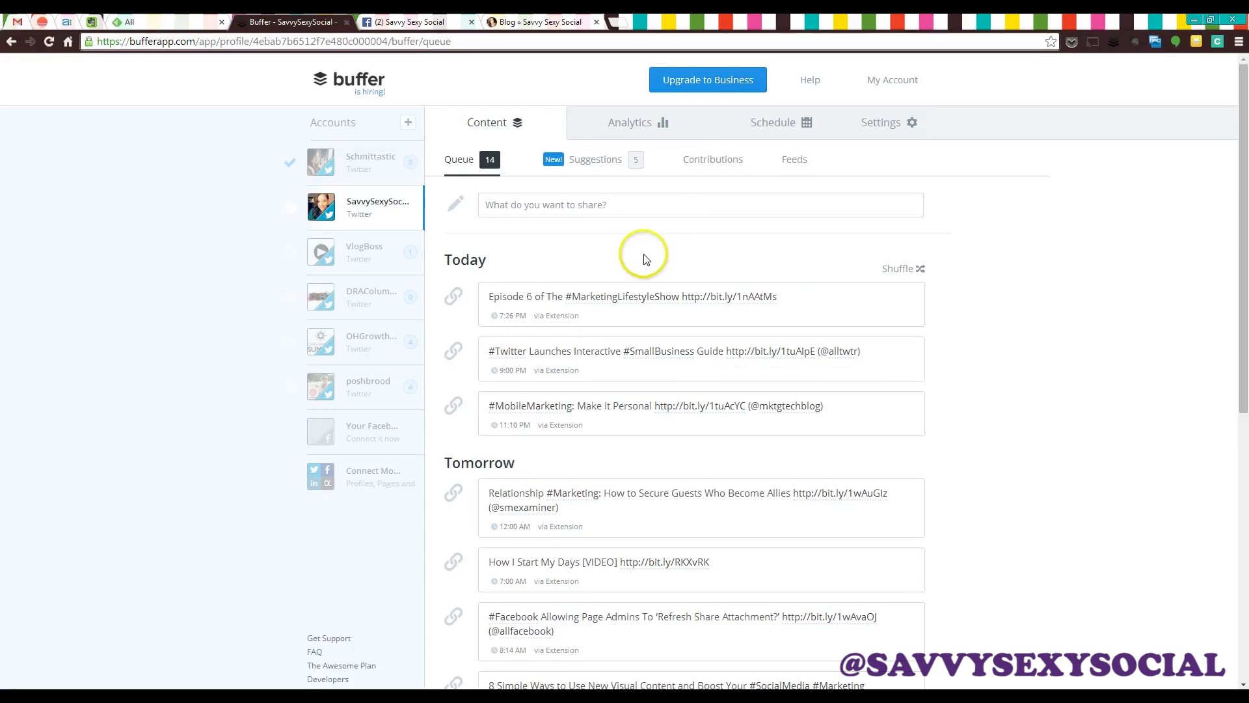
{"action": "left_click", "coordinate": [779, 124]}
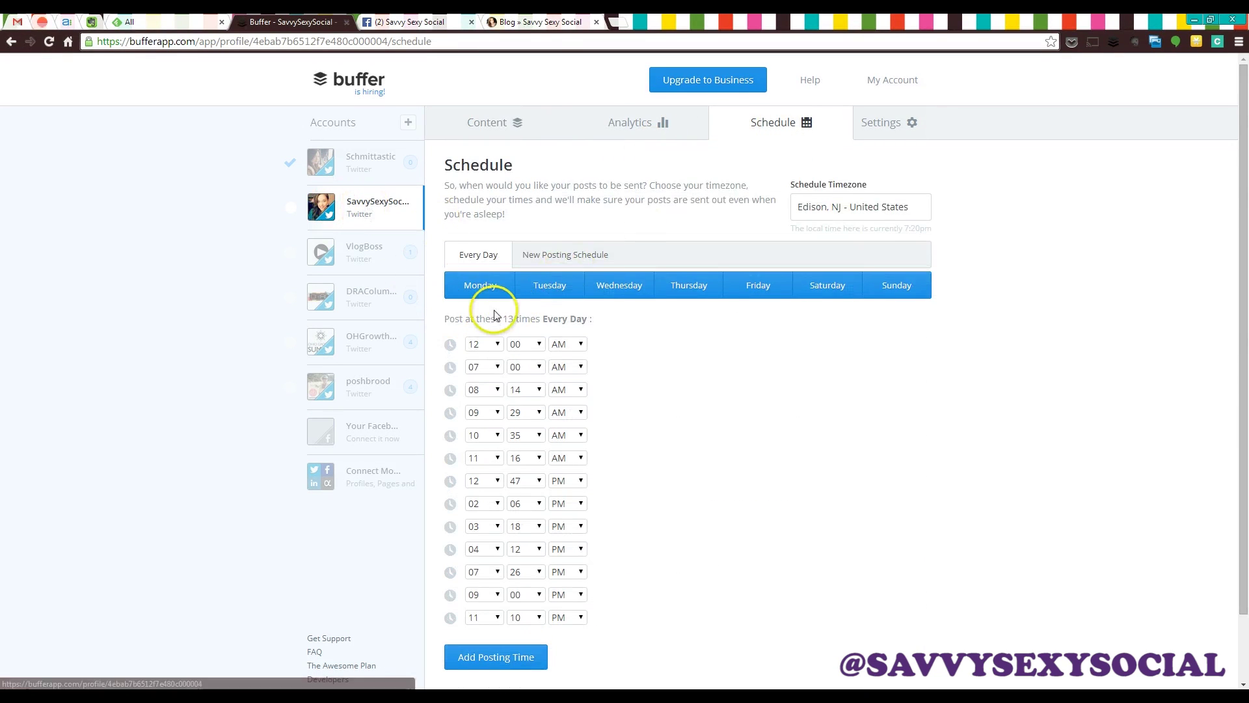
{"action": "scroll", "coordinate": [501, 452], "scroll_direction": "down", "scroll_amount": 1}
{"action": "scroll", "coordinate": [500, 451], "scroll_direction": "up", "scroll_amount": 1}
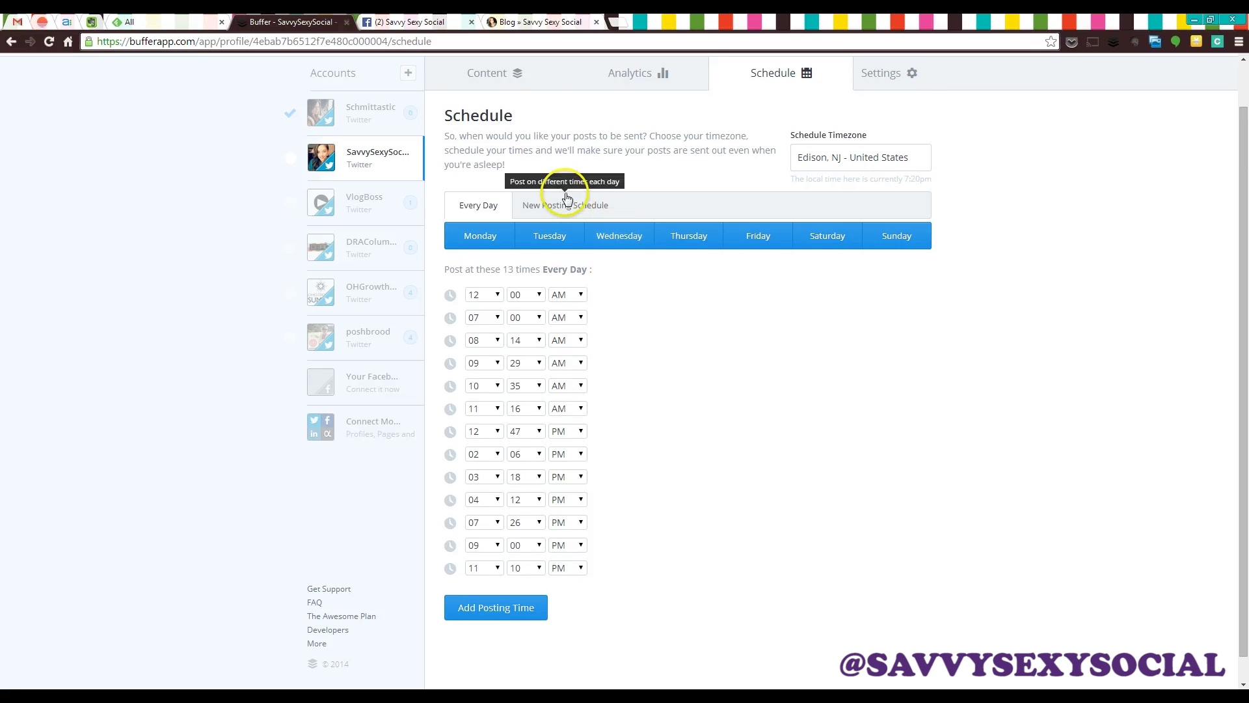
{"action": "left_click", "coordinate": [507, 89]}
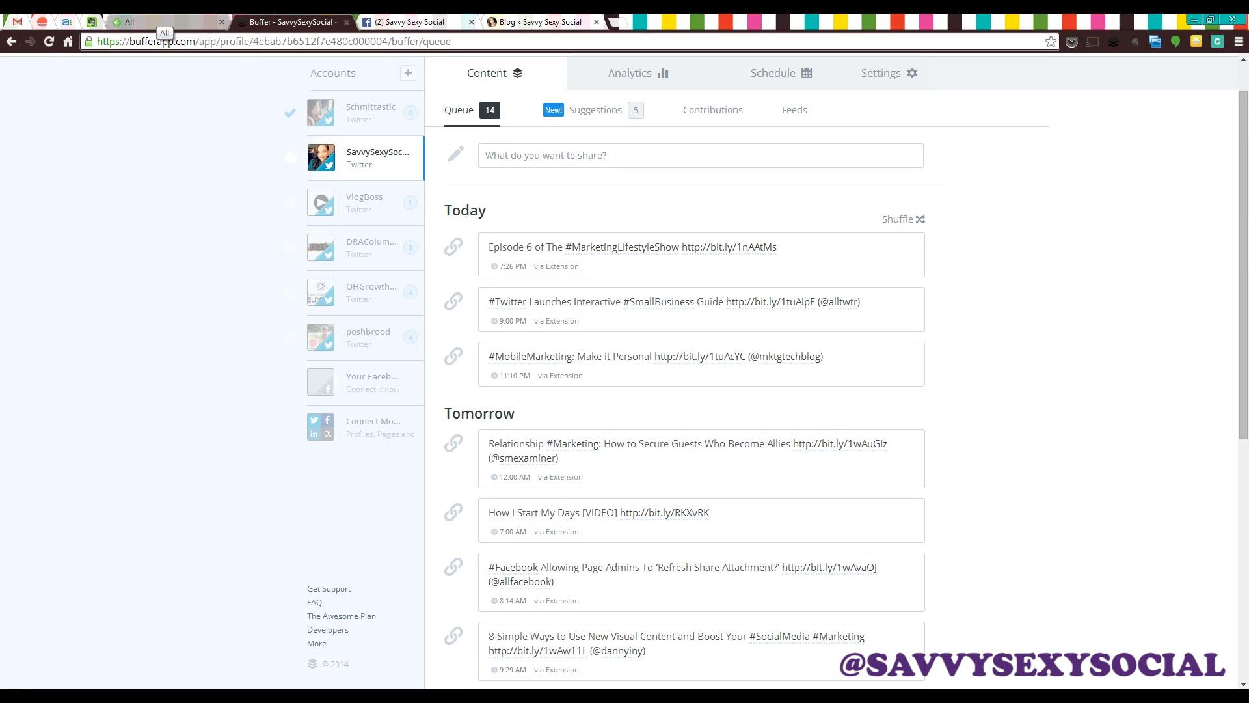
In Feedly, open The Guardian feed under News, then the Tech News category's 55 unread articles
{"action": "left_click", "coordinate": [163, 21]}
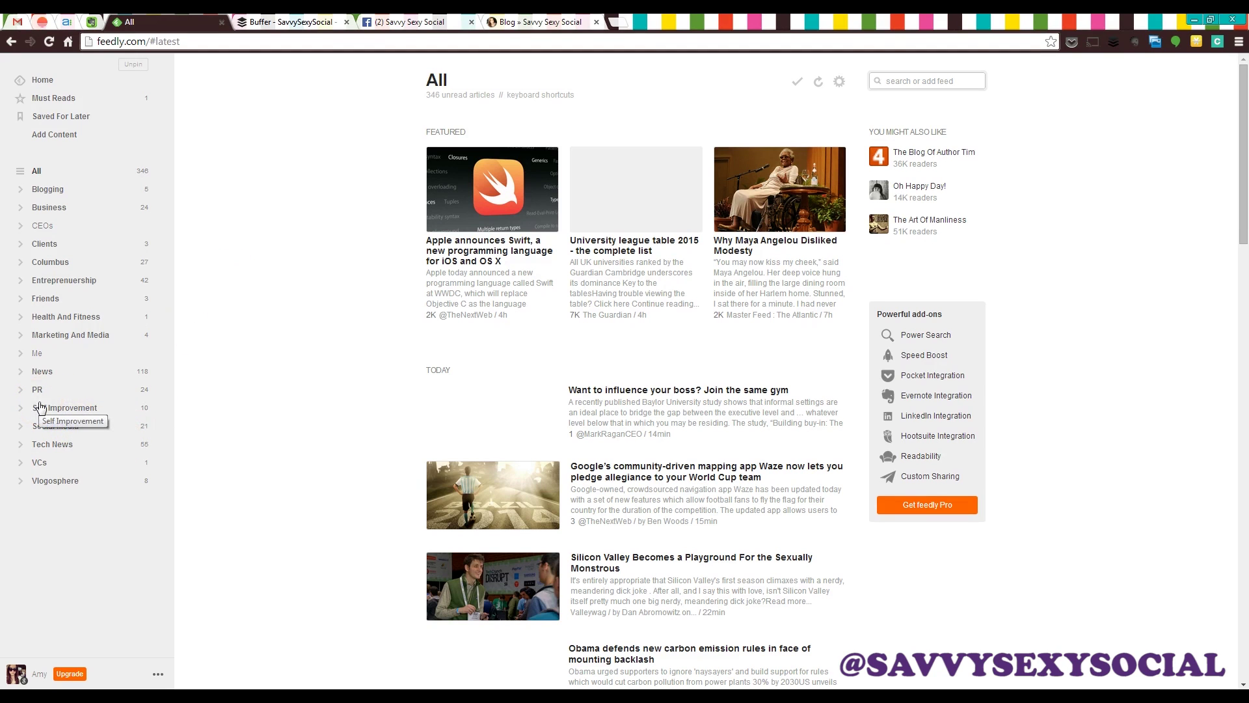
{"action": "left_click", "coordinate": [20, 371]}
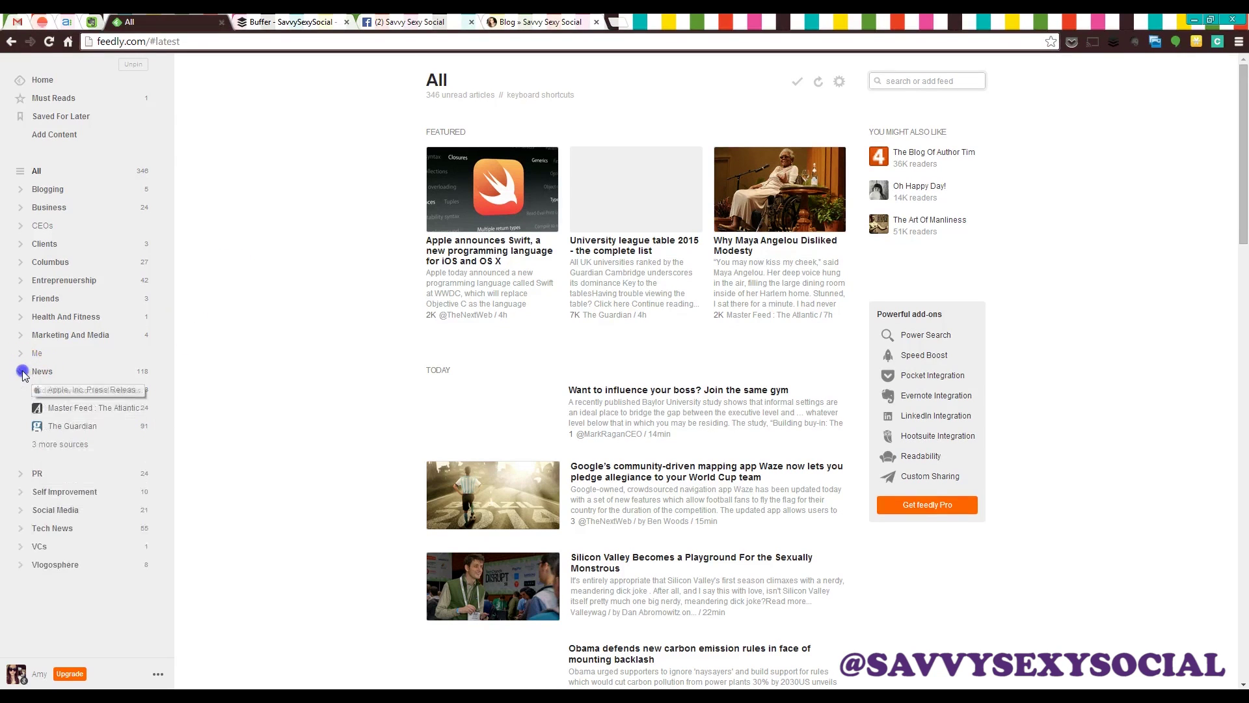
{"action": "left_click", "coordinate": [75, 426]}
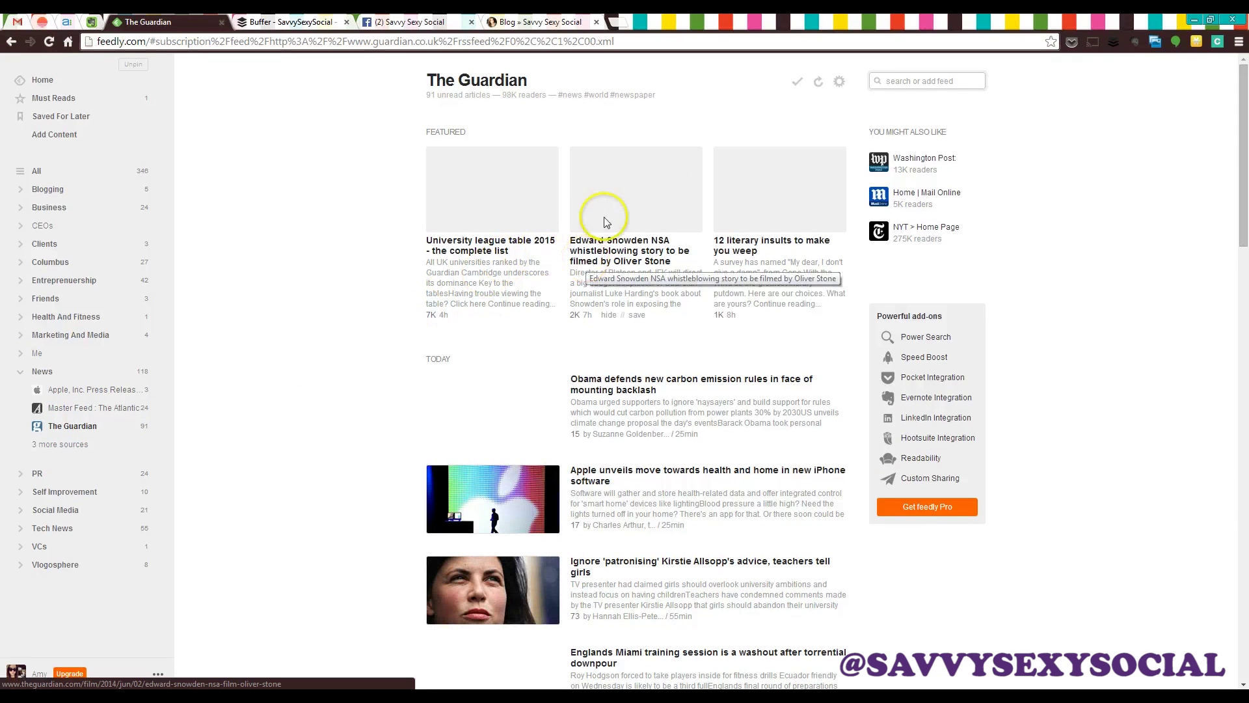
{"action": "scroll", "coordinate": [699, 361], "scroll_direction": "down", "scroll_amount": 6}
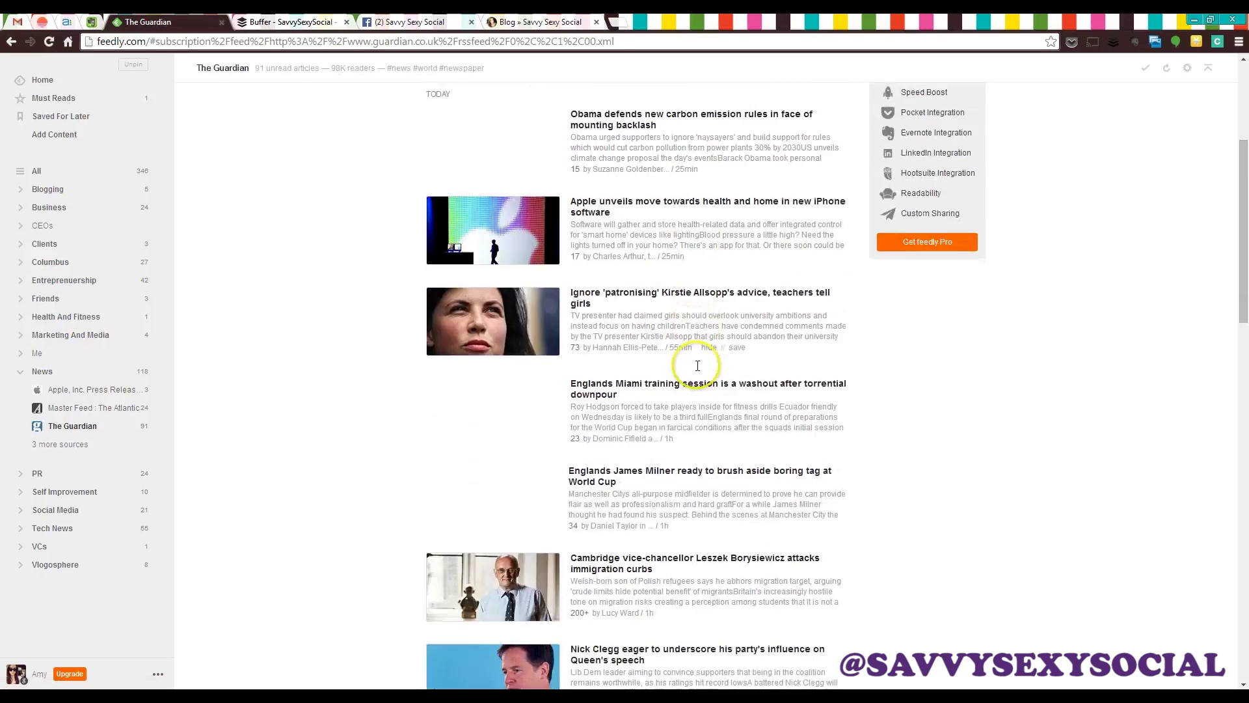
{"action": "left_click", "coordinate": [52, 527]}
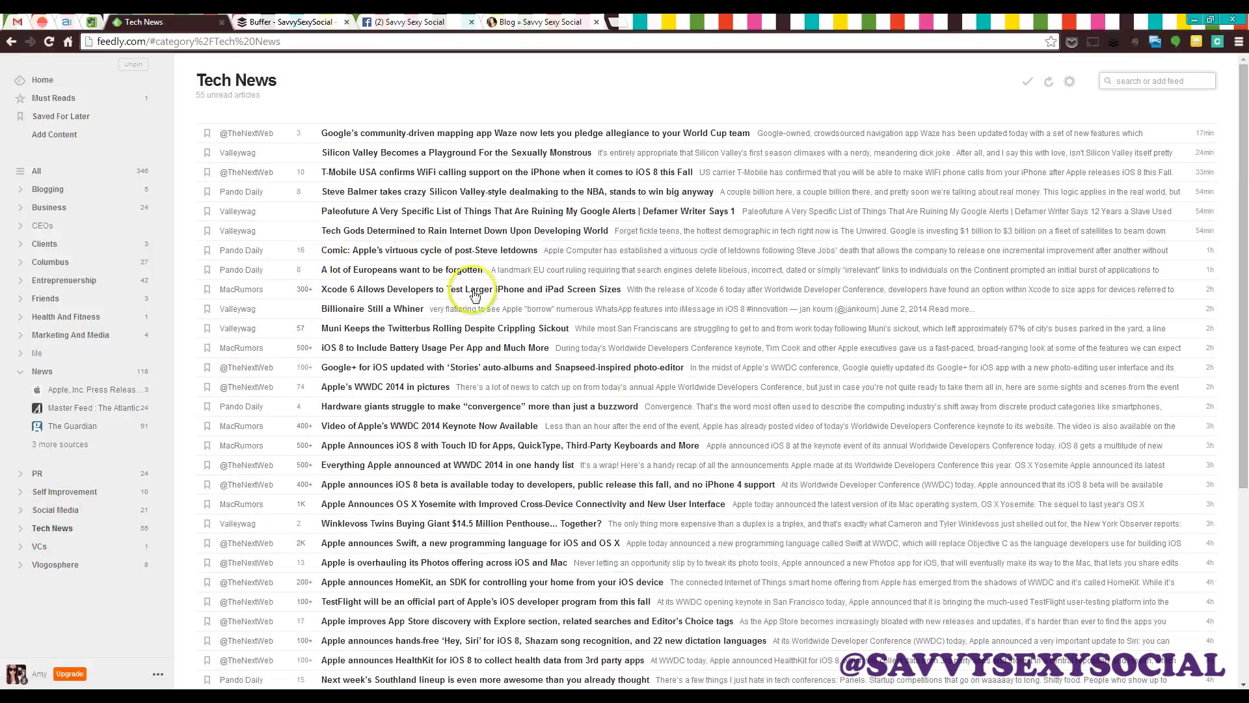
Expand the 'Video of Apple's WWDC 2014 Keynote Now Available' article and start a Buffer draft from it
{"action": "left_click", "coordinate": [432, 427]}
{"action": "scroll", "coordinate": [813, 612], "scroll_direction": "down", "scroll_amount": 3}
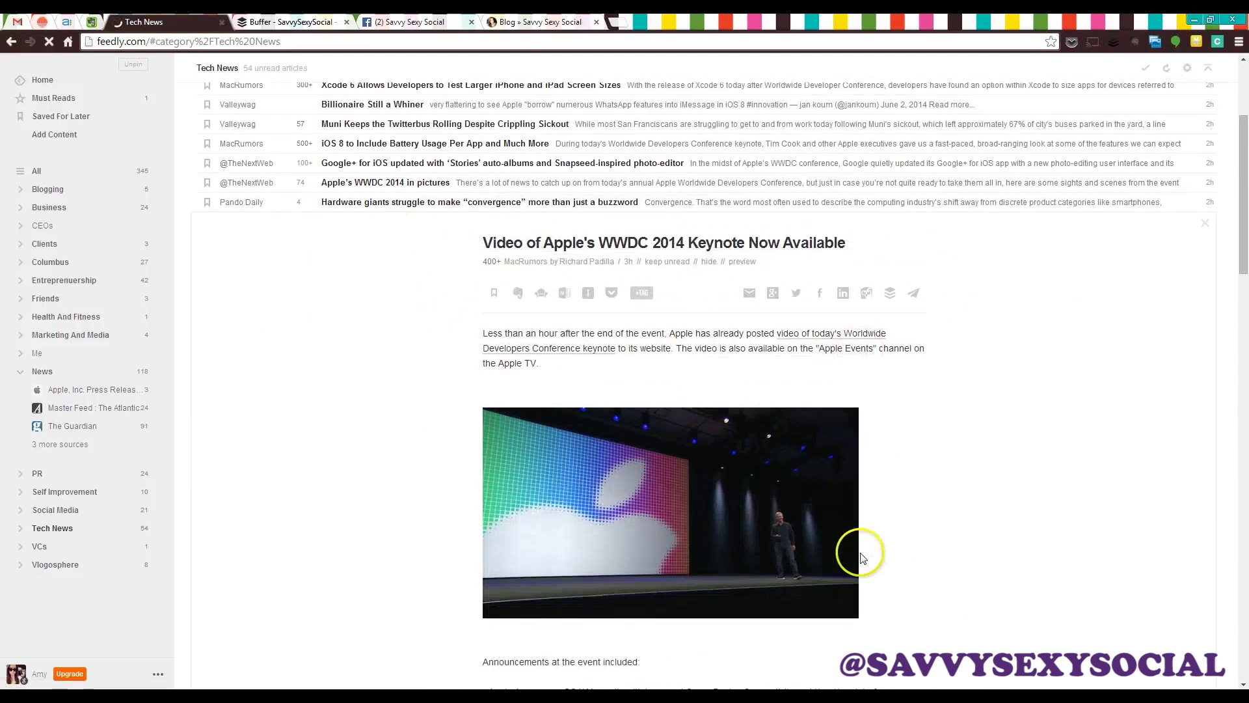
{"action": "left_click", "coordinate": [937, 442]}
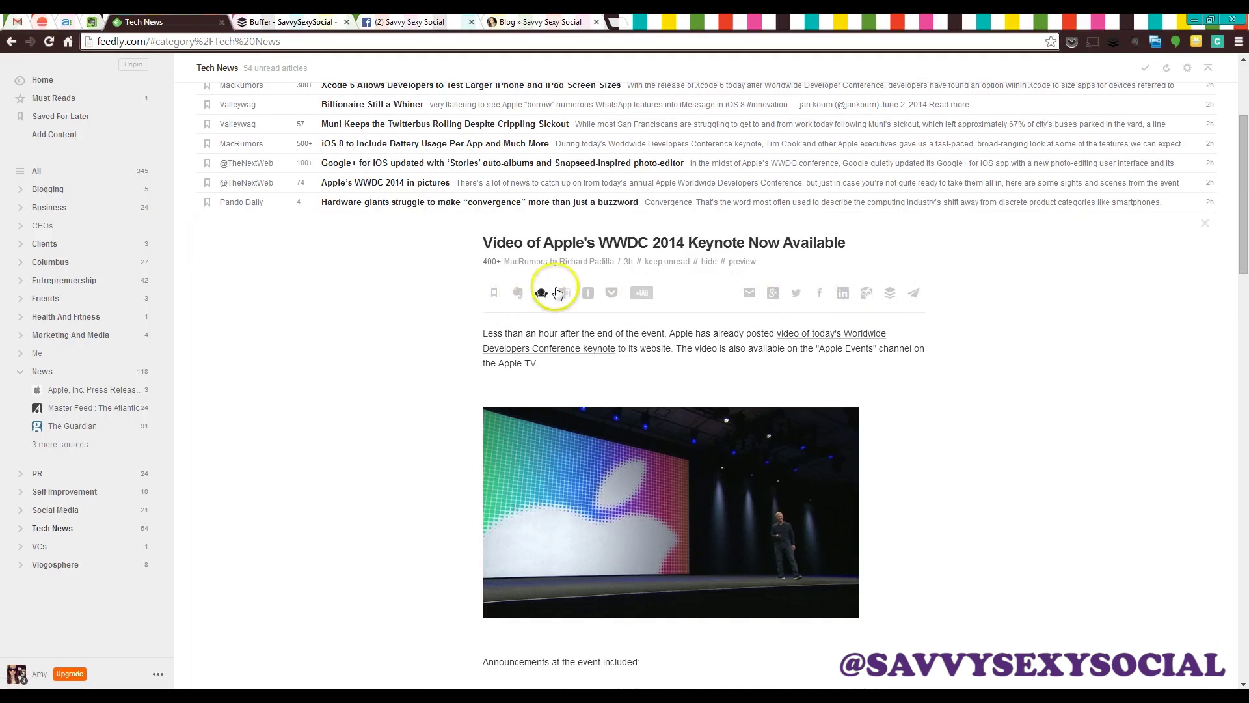
{"action": "left_click", "coordinate": [889, 294]}
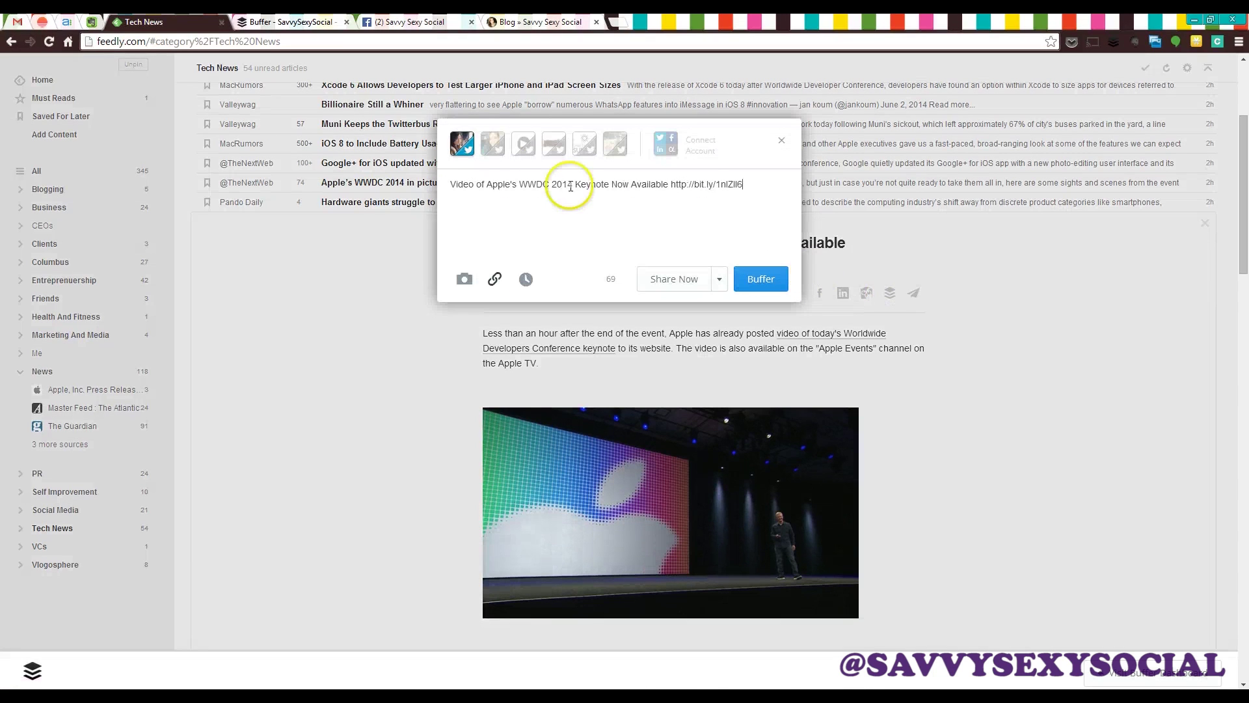
{"action": "left_click", "coordinate": [493, 143]}
{"action": "left_click", "coordinate": [462, 143]}
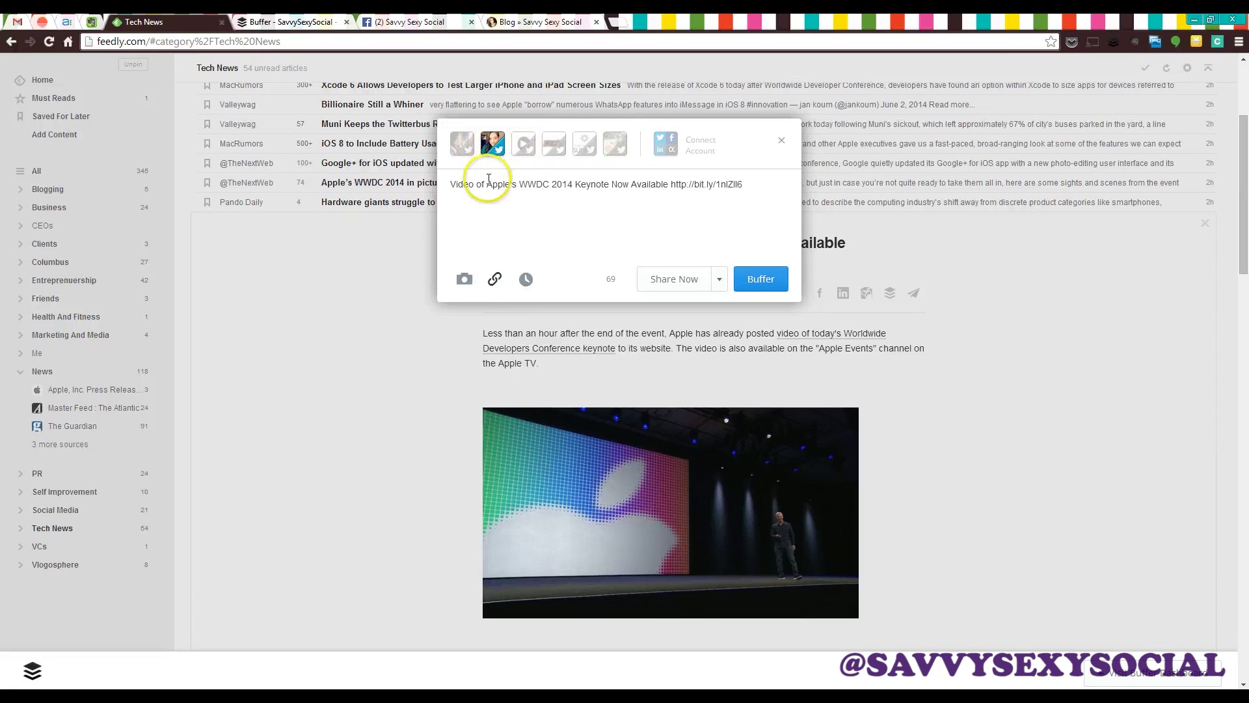
{"action": "left_click", "coordinate": [759, 191]}
{"action": "type", "text": "(@ma"}
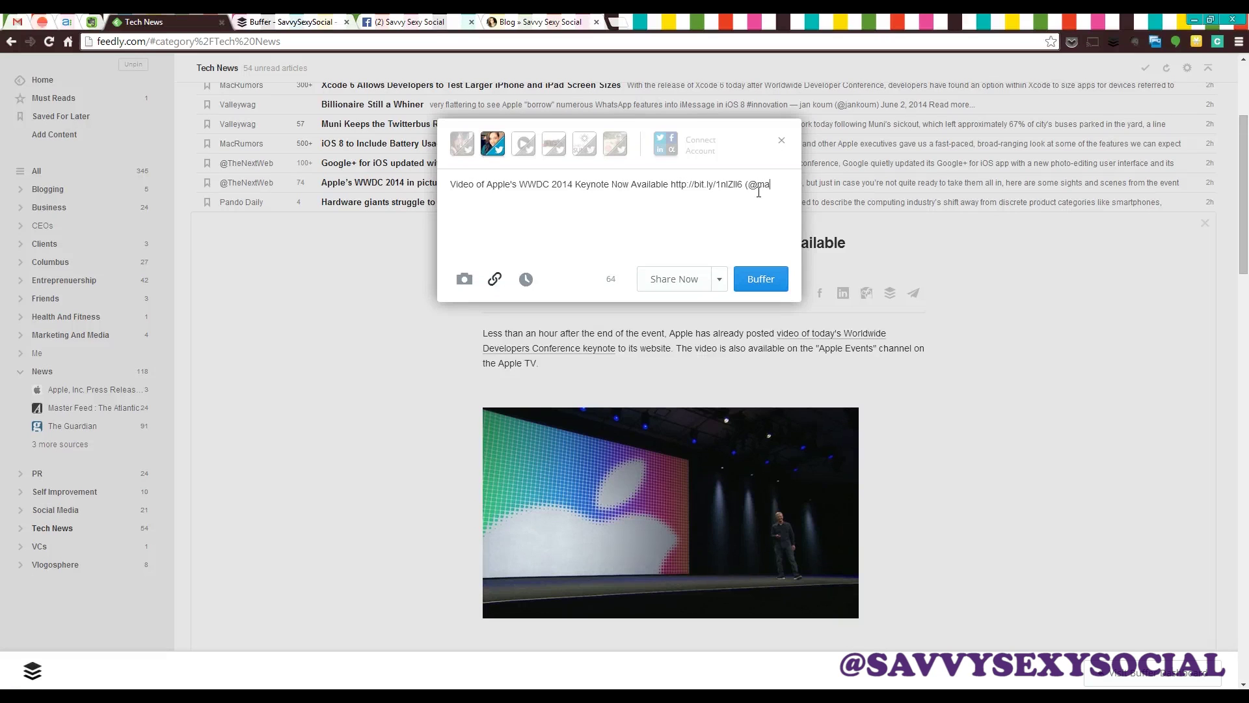
{"action": "type", "text": "crumors) #apple"}
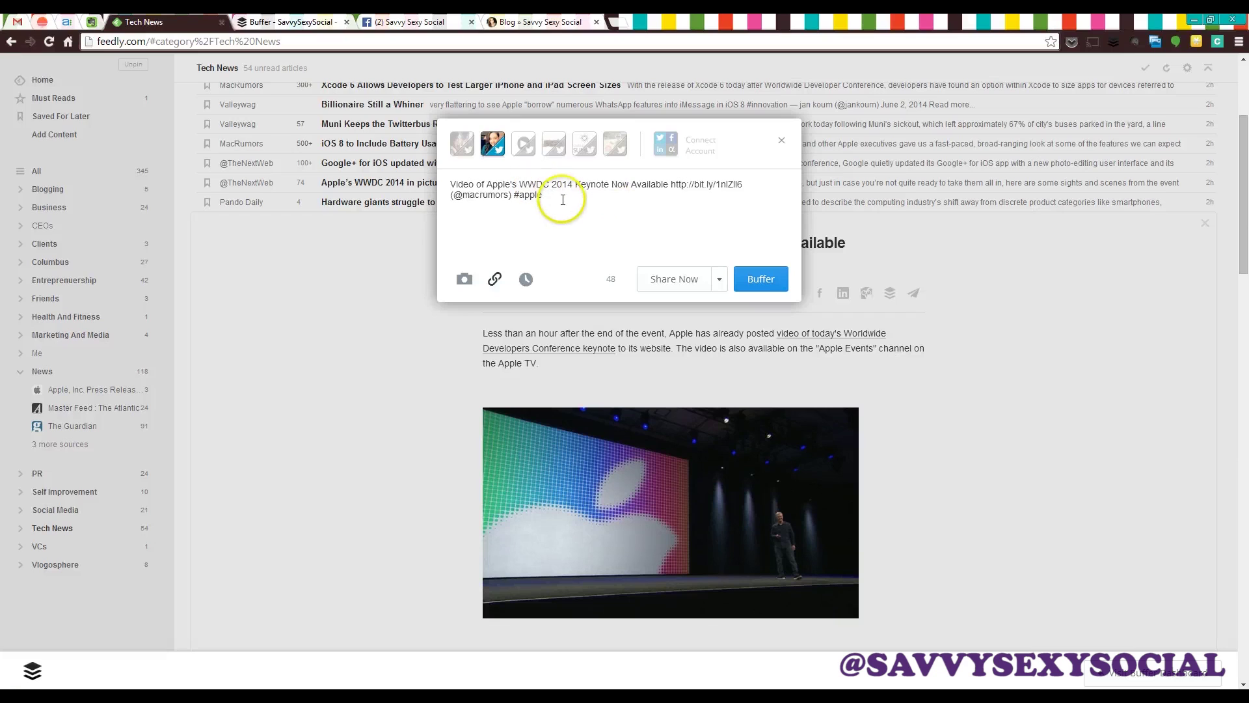
{"action": "type", "text": "#video"}
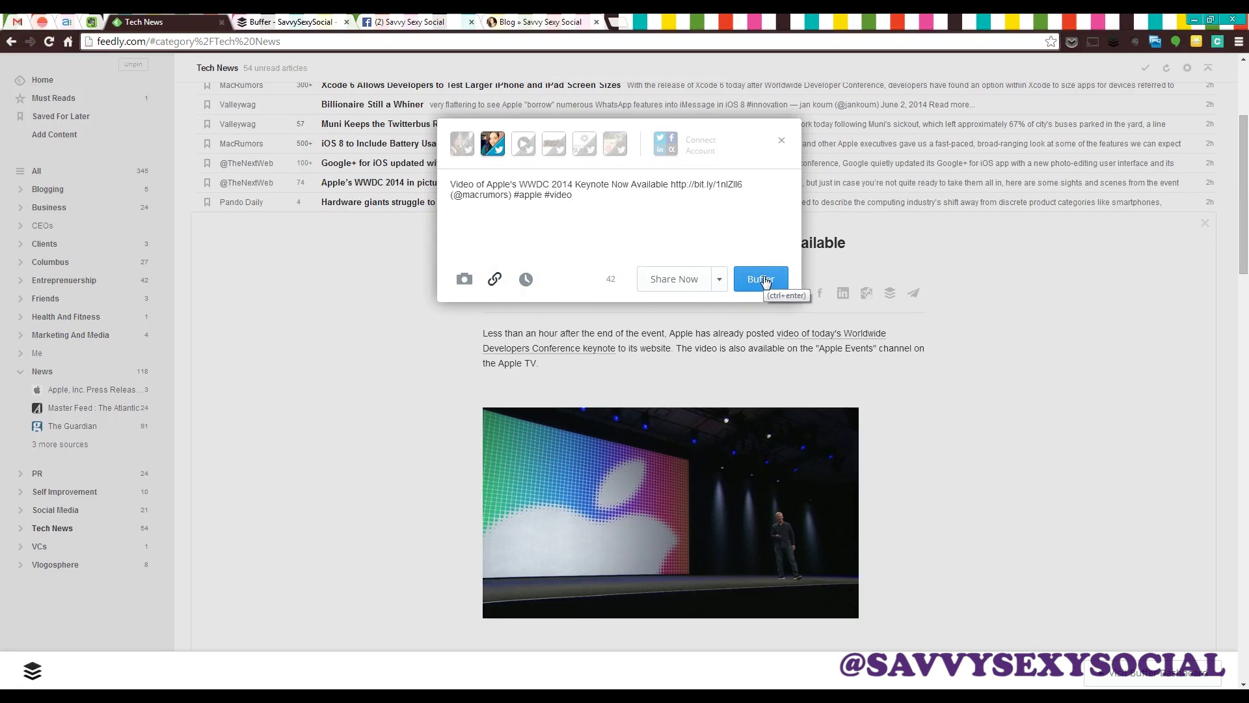
Without setting a custom time, add the WWDC tweet to the queue, bringing it to 15 posts
{"action": "left_click", "coordinate": [677, 286]}
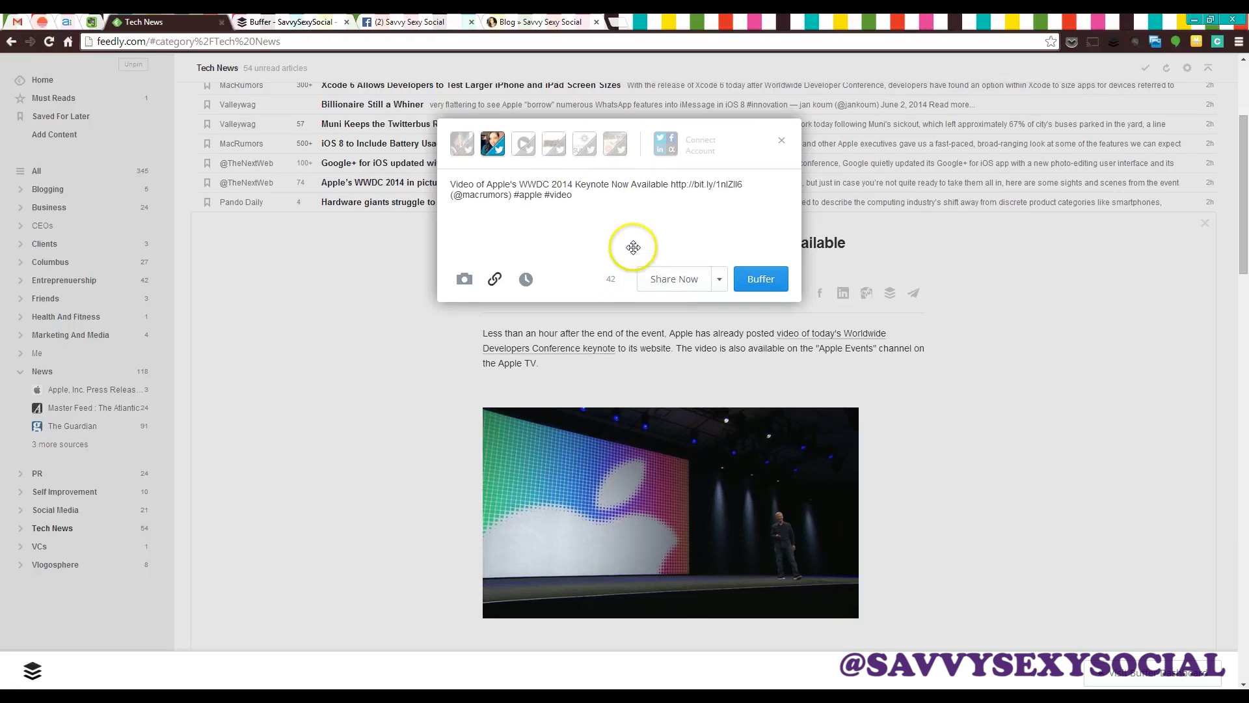
{"action": "left_click", "coordinate": [651, 281]}
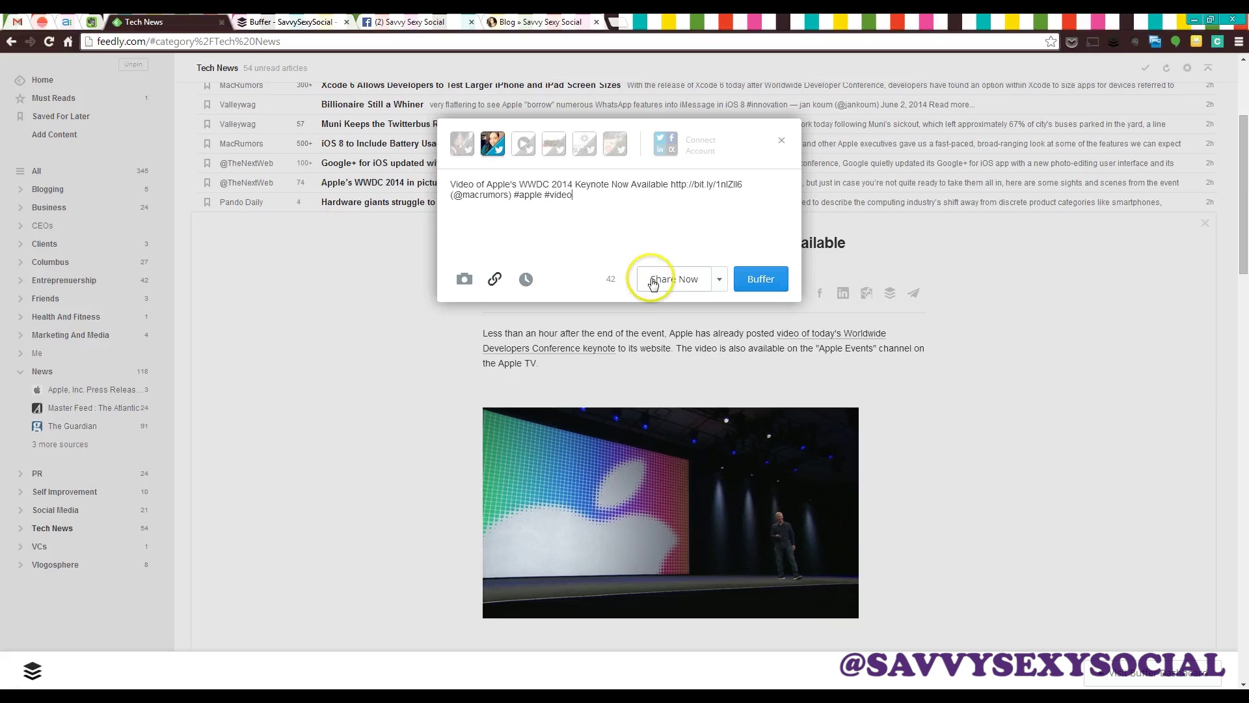
{"action": "left_click", "coordinate": [527, 280]}
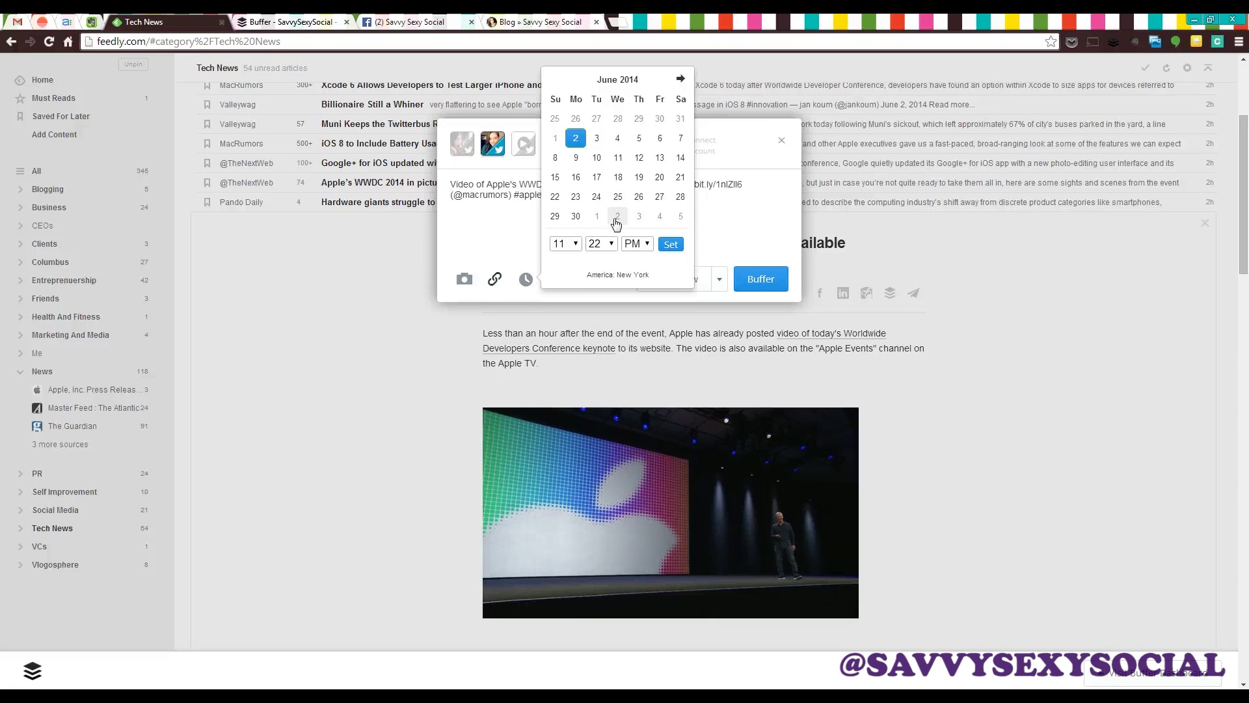
{"action": "left_click", "coordinate": [768, 278]}
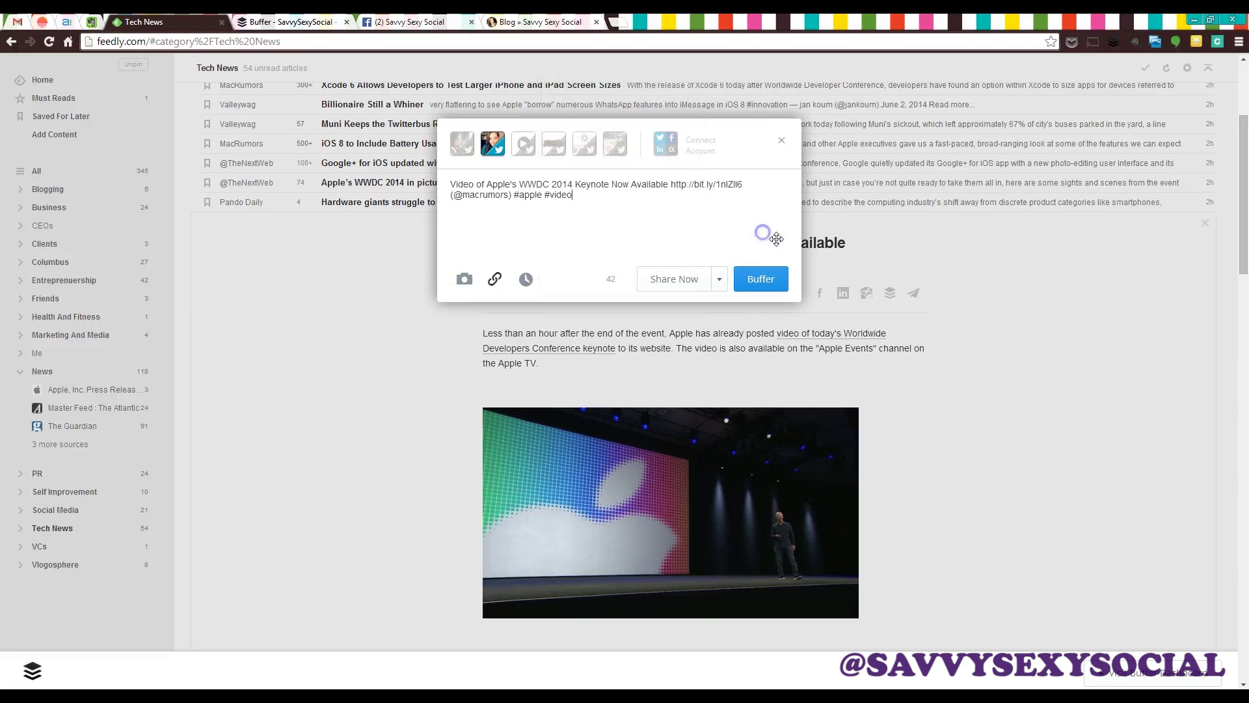
{"action": "left_click", "coordinate": [758, 280]}
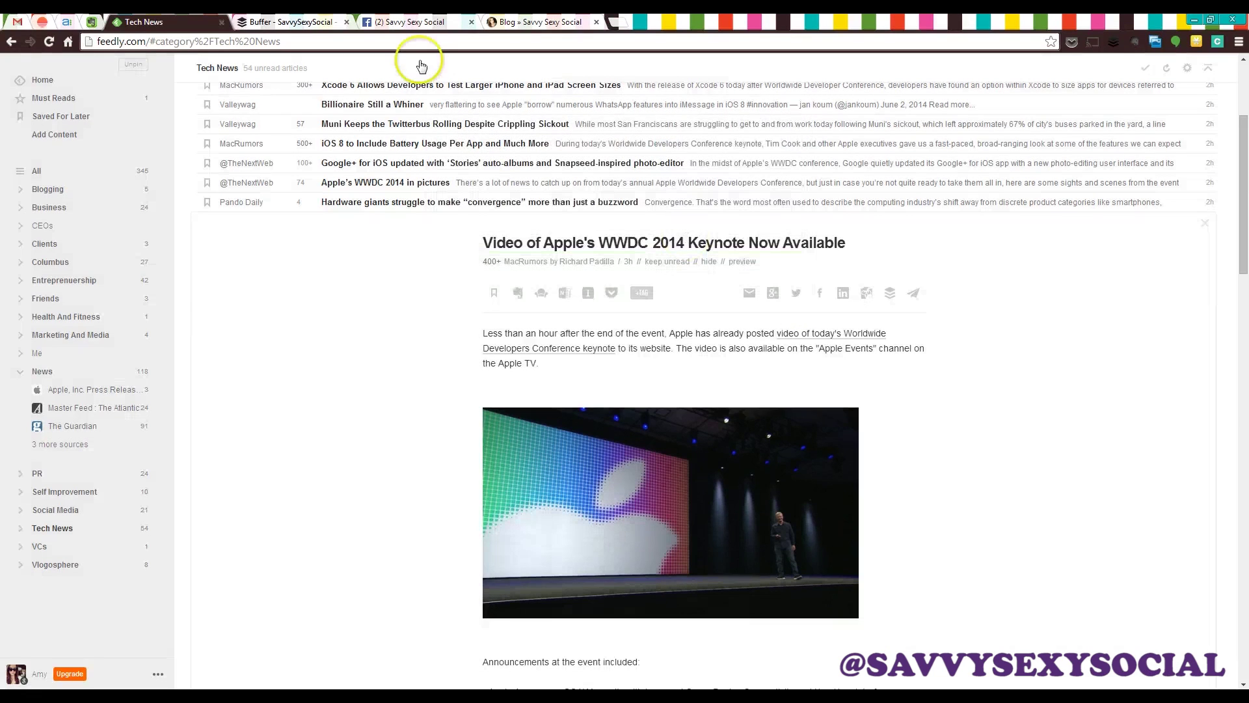
{"action": "left_click", "coordinate": [293, 22]}
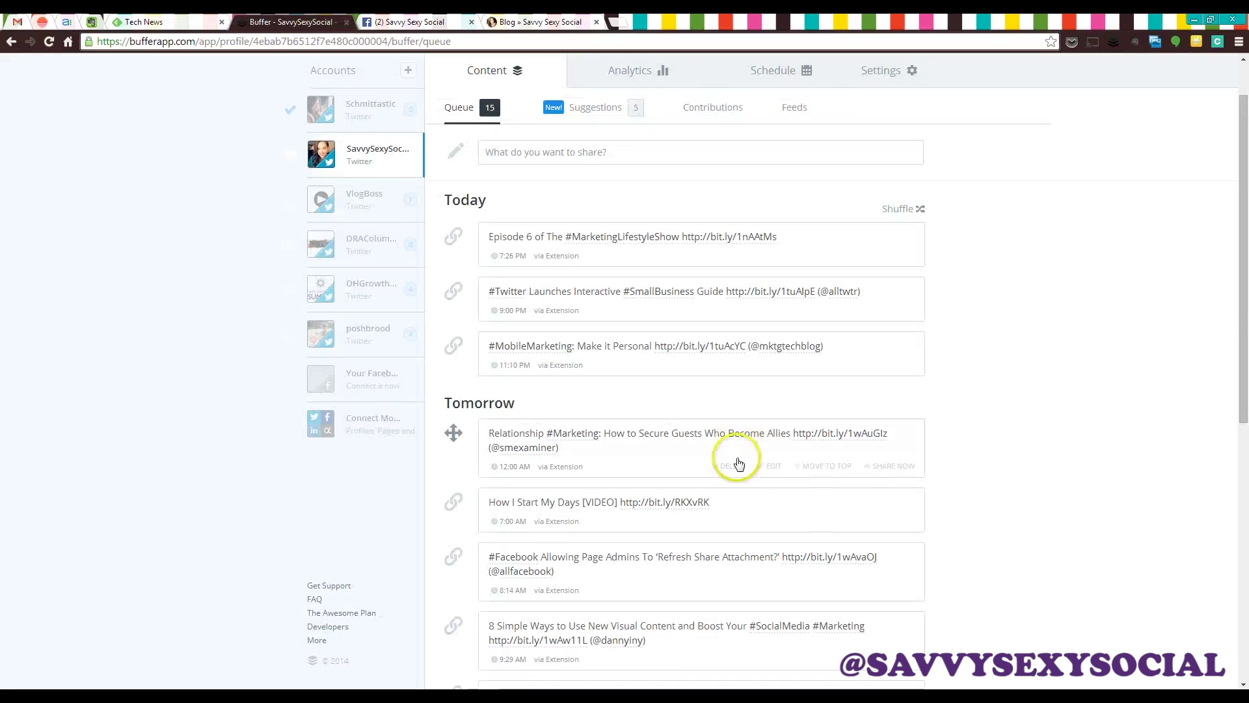
{"action": "scroll", "coordinate": [739, 463], "scroll_direction": "down", "scroll_amount": 8}
{"action": "mouse_move", "coordinate": [549, 650]}
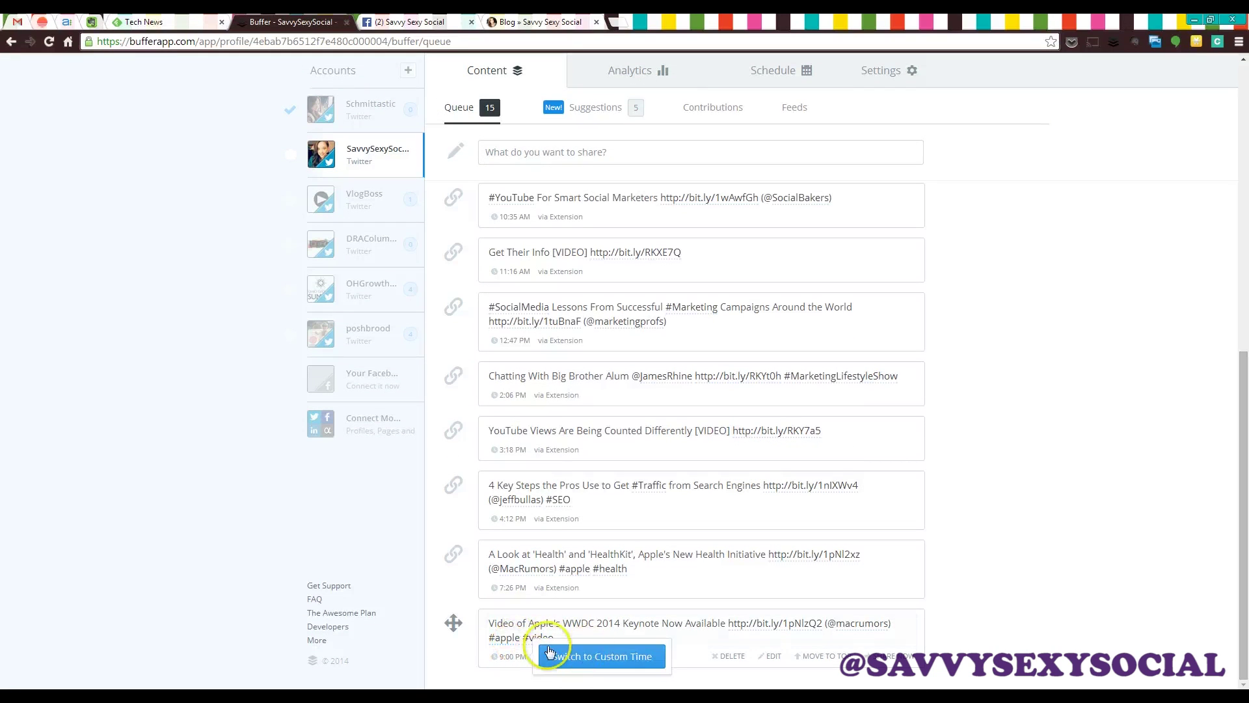
{"action": "scroll", "coordinate": [510, 654], "scroll_direction": "up", "scroll_amount": 7}
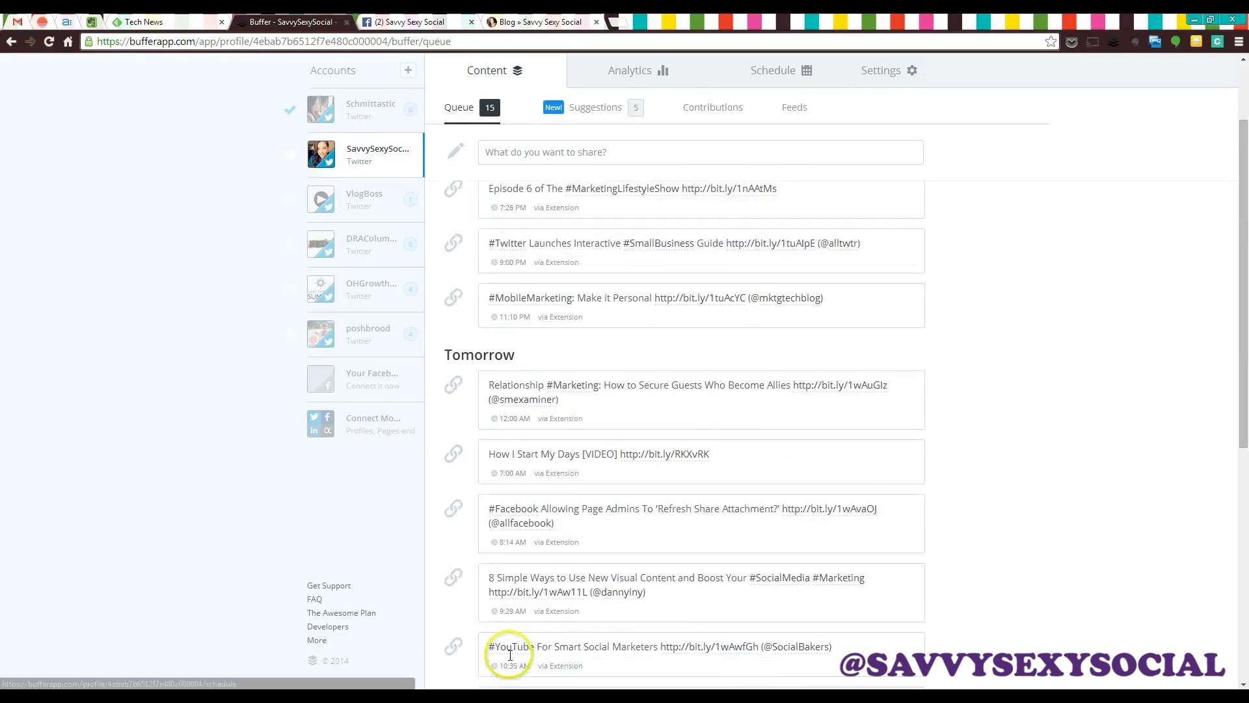
{"action": "scroll", "coordinate": [510, 654], "scroll_direction": "up", "scroll_amount": 2}
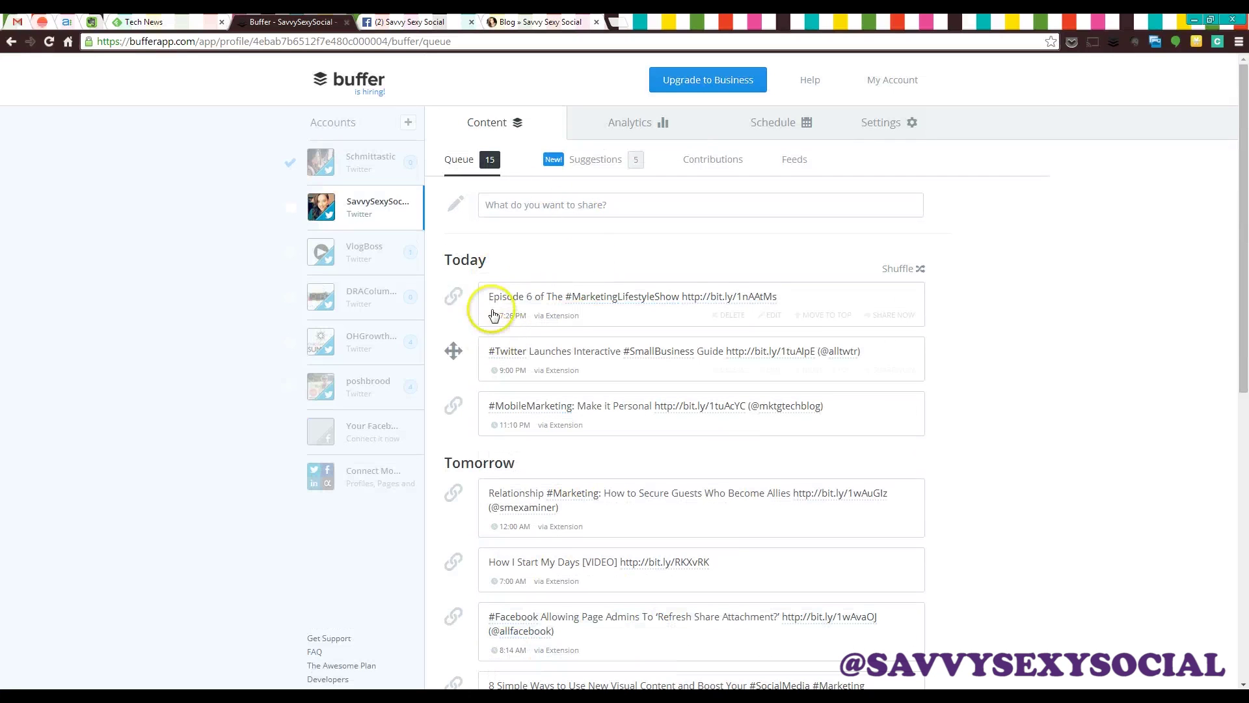
{"action": "scroll", "coordinate": [580, 491], "scroll_direction": "down", "scroll_amount": 1}
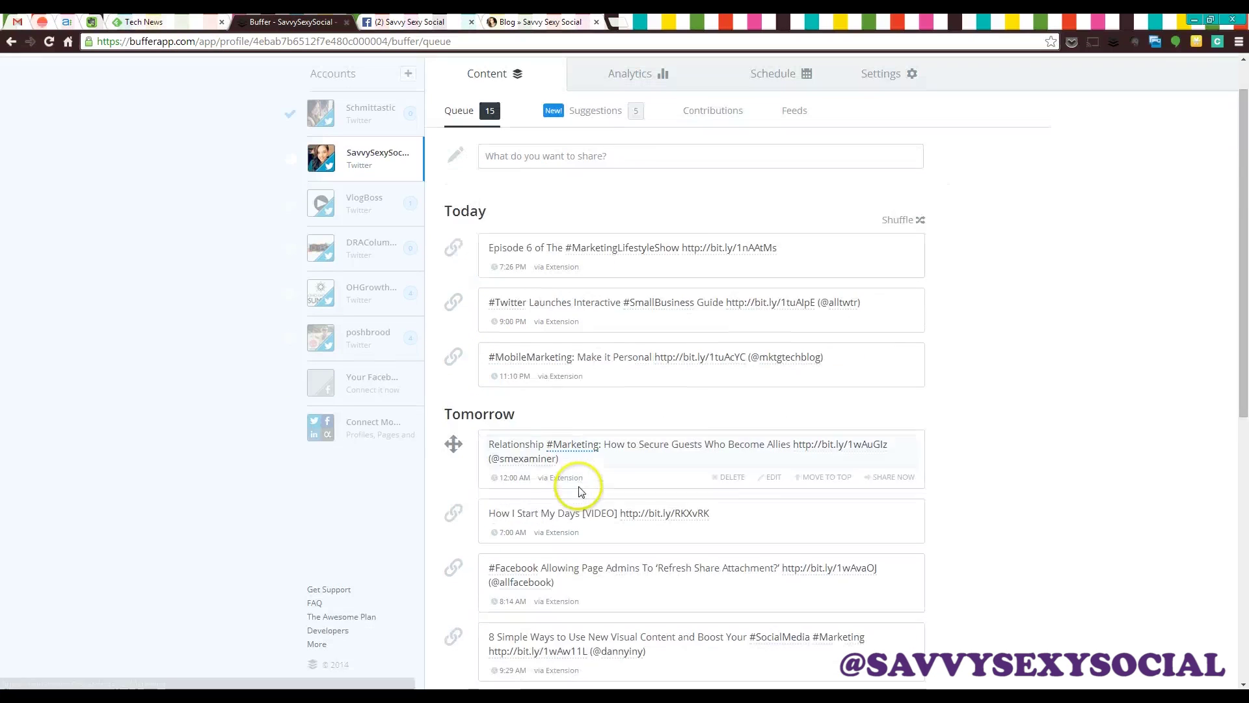
{"action": "scroll", "coordinate": [579, 489], "scroll_direction": "down", "scroll_amount": 2}
{"action": "scroll", "coordinate": [572, 484], "scroll_direction": "up", "scroll_amount": 3}
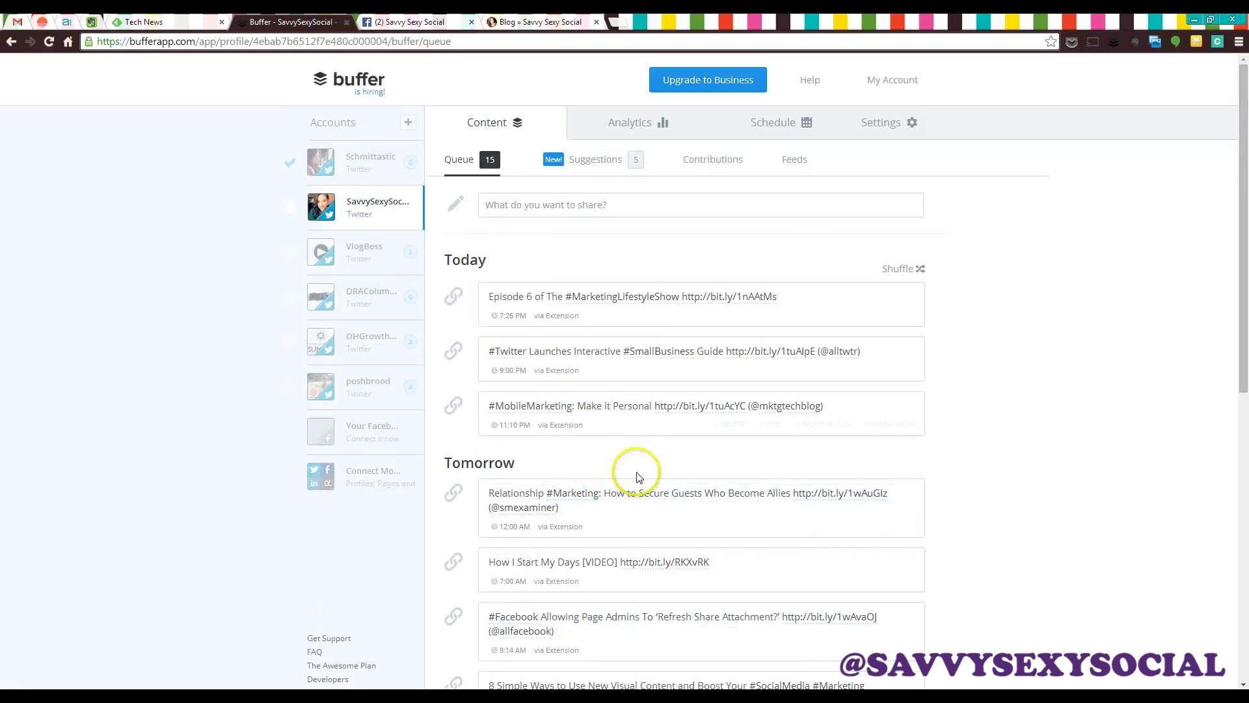
{"action": "scroll", "coordinate": [636, 472], "scroll_direction": "down", "scroll_amount": 8}
{"action": "scroll", "coordinate": [697, 365], "scroll_direction": "up", "scroll_amount": 5}
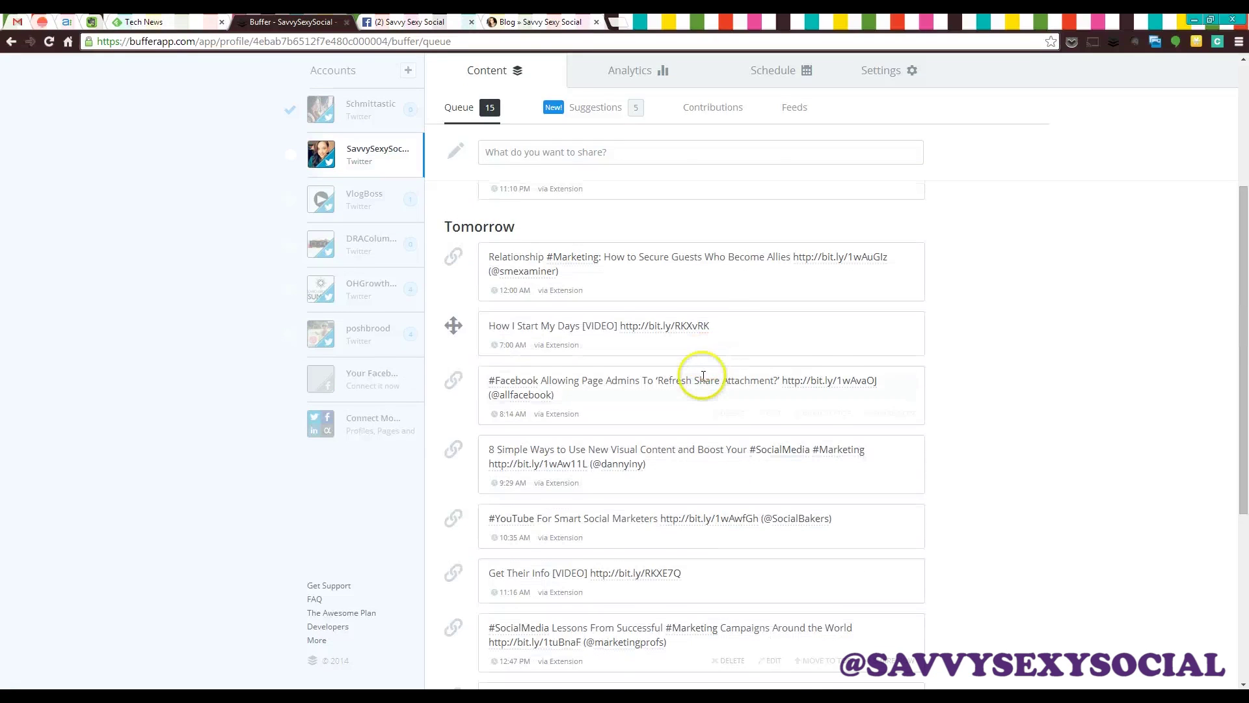
{"action": "scroll", "coordinate": [702, 376], "scroll_direction": "up", "scroll_amount": 3}
{"action": "left_click", "coordinate": [144, 22]}
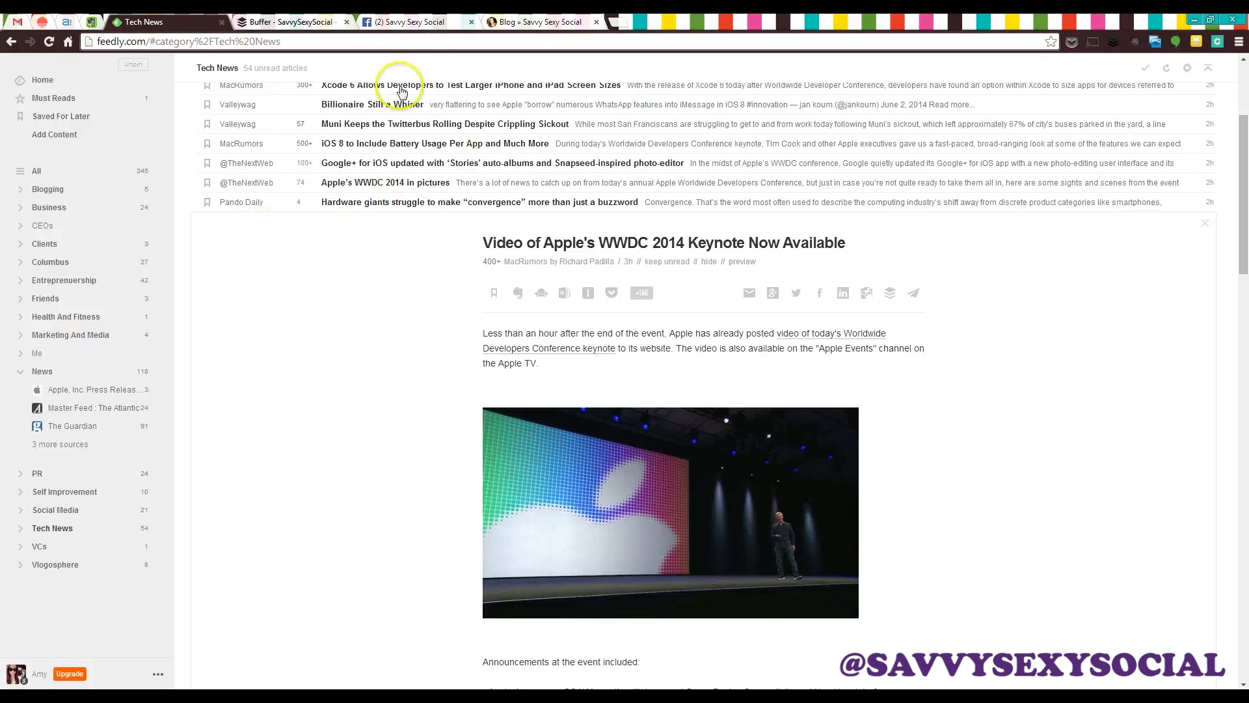
{"action": "left_click", "coordinate": [291, 22]}
{"action": "scroll", "coordinate": [586, 332], "scroll_direction": "down", "scroll_amount": 5}
{"action": "scroll", "coordinate": [586, 338], "scroll_direction": "down", "scroll_amount": 2}
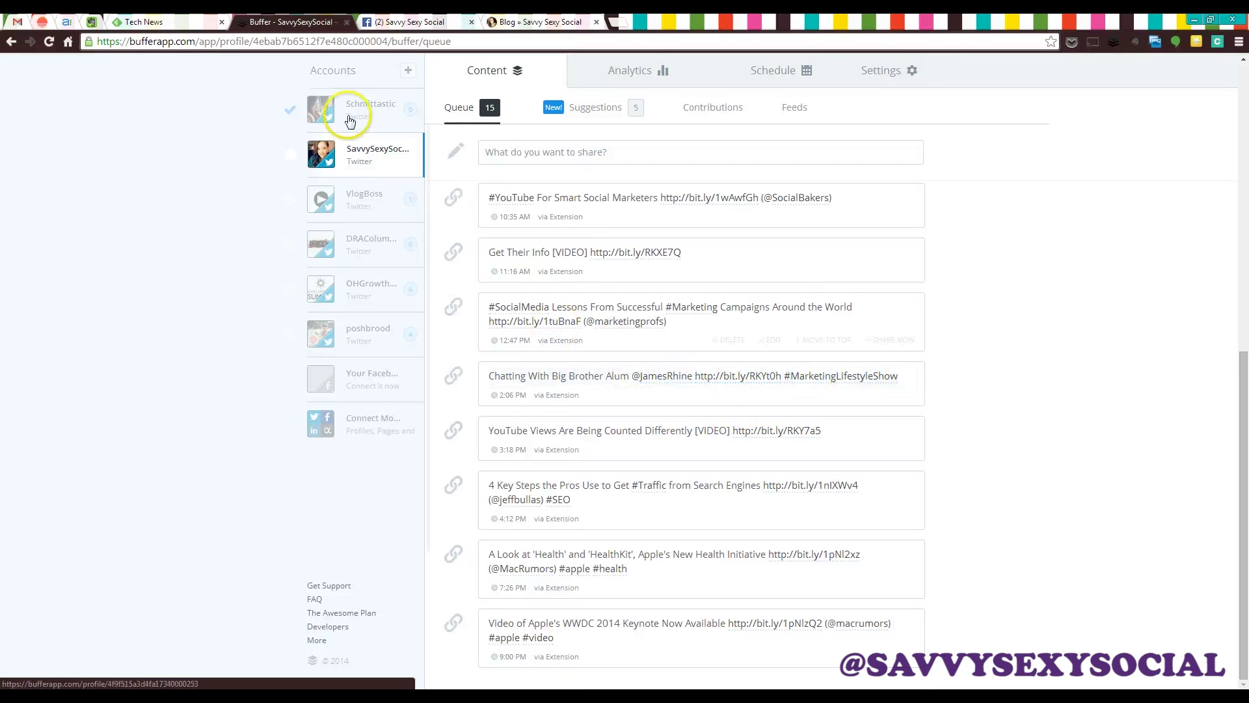
{"action": "scroll", "coordinate": [778, 366], "scroll_direction": "up", "scroll_amount": 3}
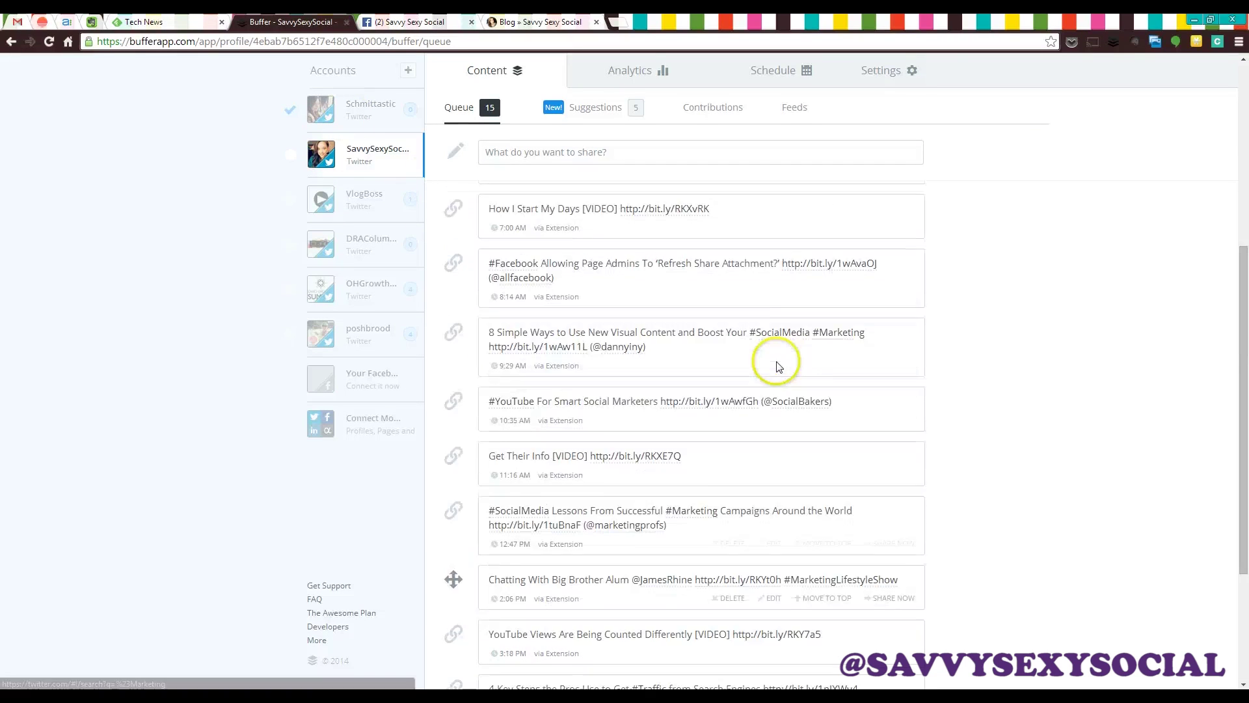
{"action": "scroll", "coordinate": [778, 366], "scroll_direction": "up", "scroll_amount": 5}
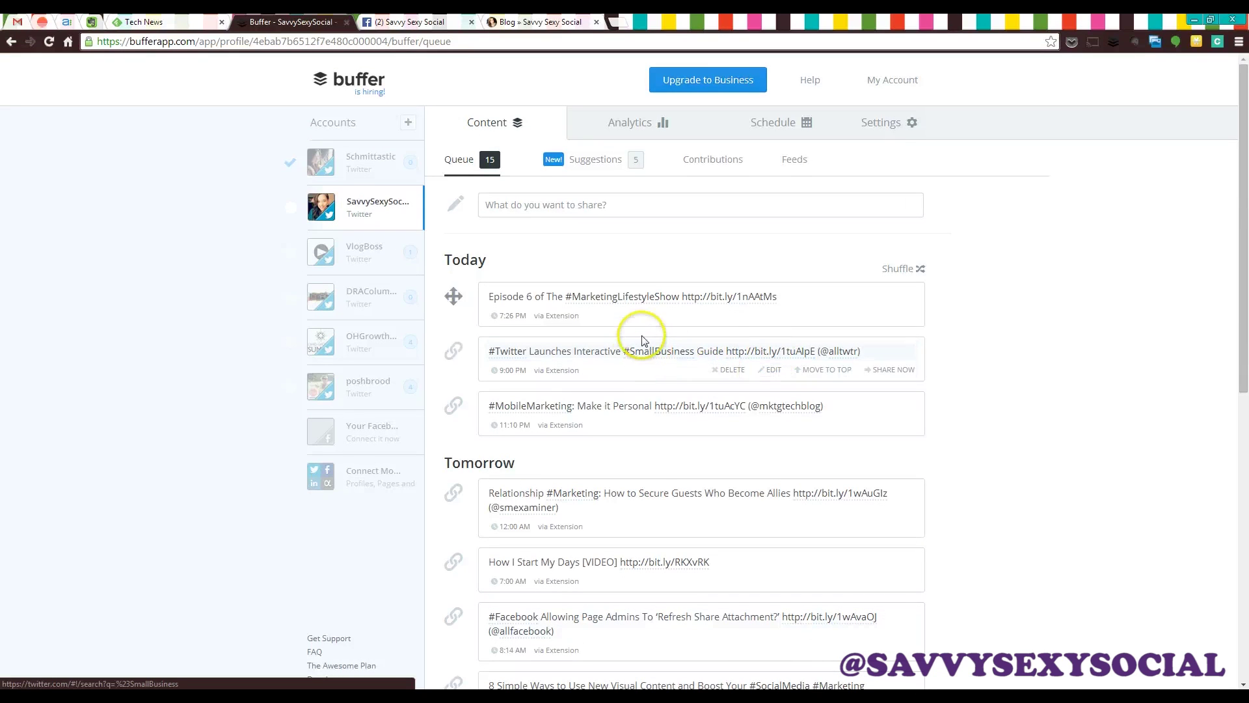
{"action": "scroll", "coordinate": [573, 378], "scroll_direction": "down", "scroll_amount": 4}
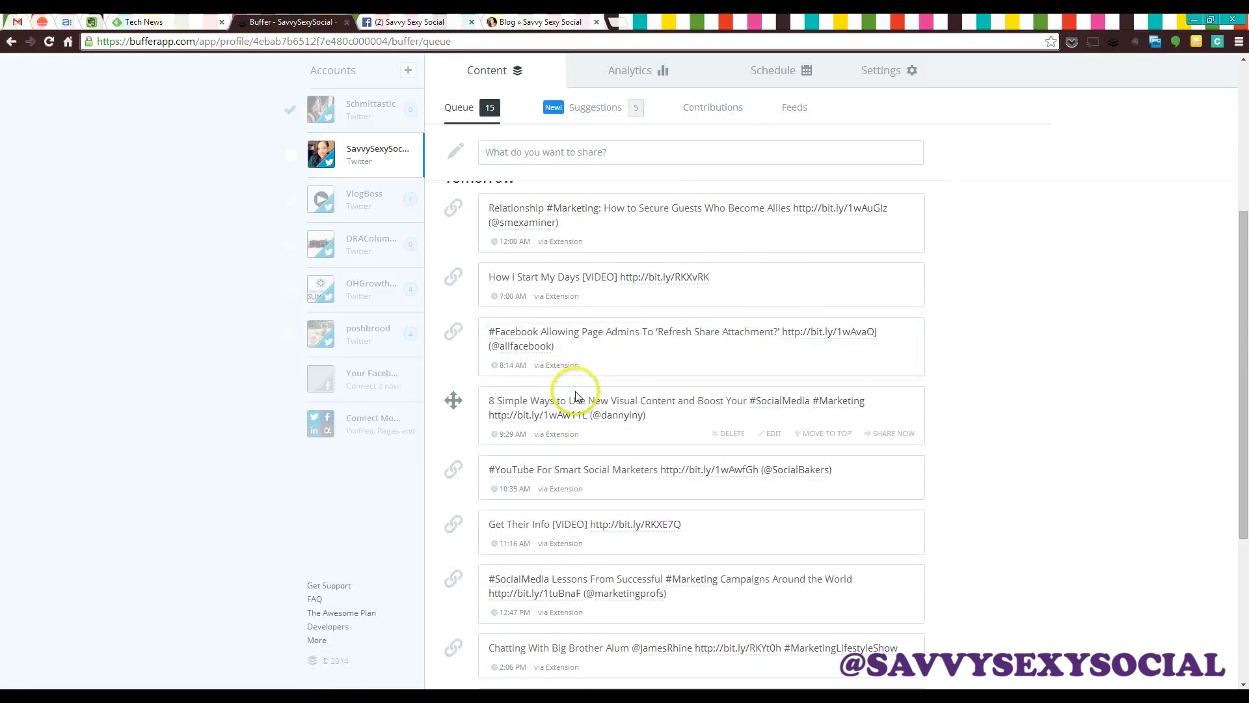
{"action": "scroll", "coordinate": [571, 571], "scroll_direction": "down", "scroll_amount": 4}
{"action": "scroll", "coordinate": [572, 530], "scroll_direction": "up", "scroll_amount": 8}
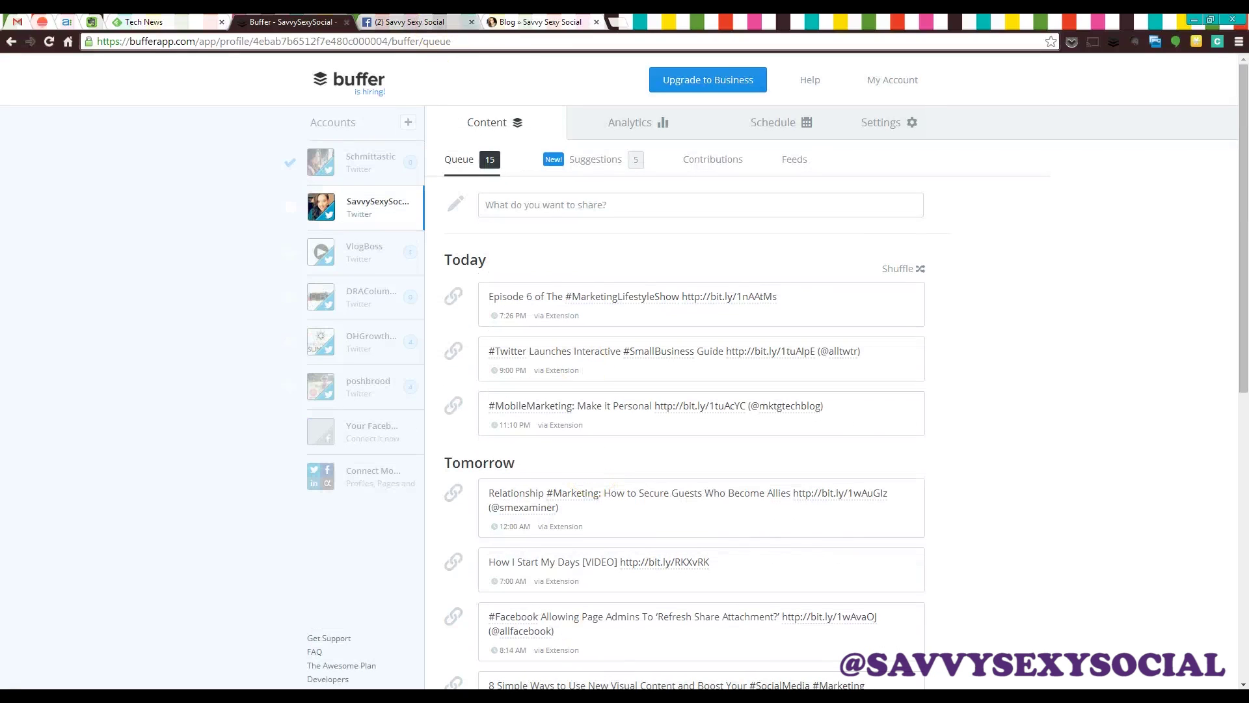
{"action": "left_click", "coordinate": [540, 22]}
Open the 'TV Star James Rhine on Turning Personality Into Business' post in a new tab and view it
{"action": "scroll", "coordinate": [447, 240], "scroll_direction": "down", "scroll_amount": 12}
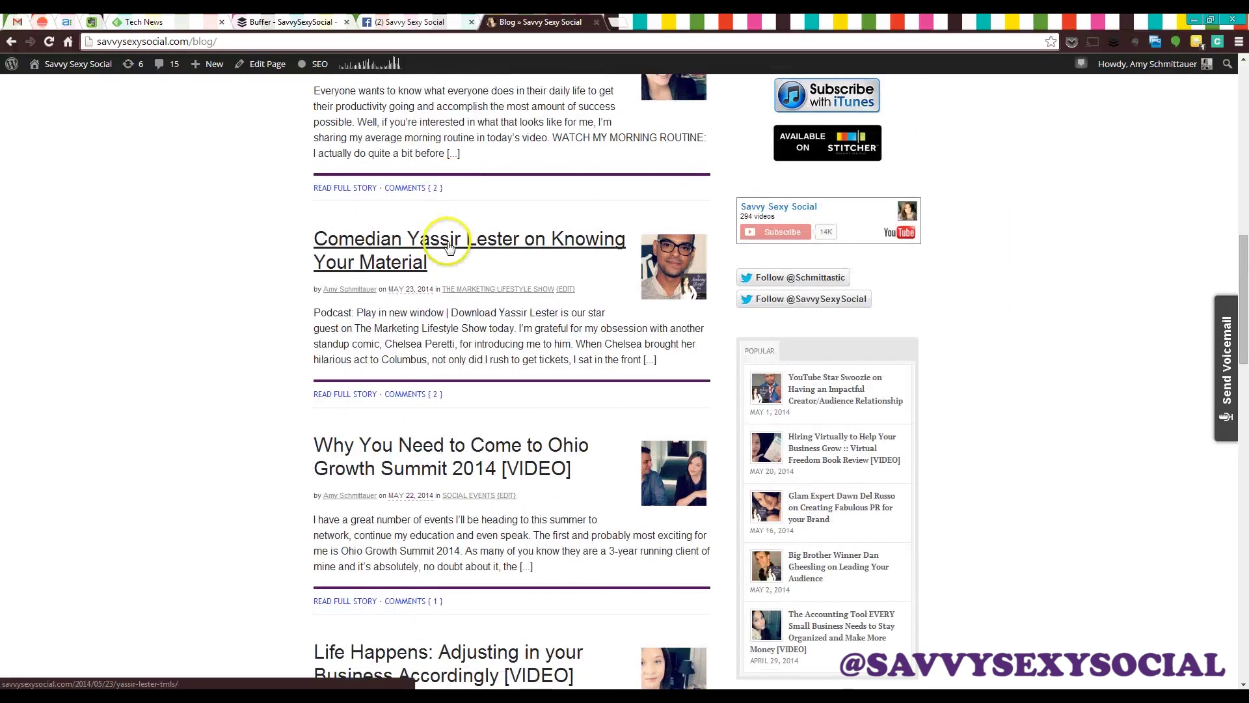
{"action": "scroll", "coordinate": [455, 251], "scroll_direction": "up", "scroll_amount": 12}
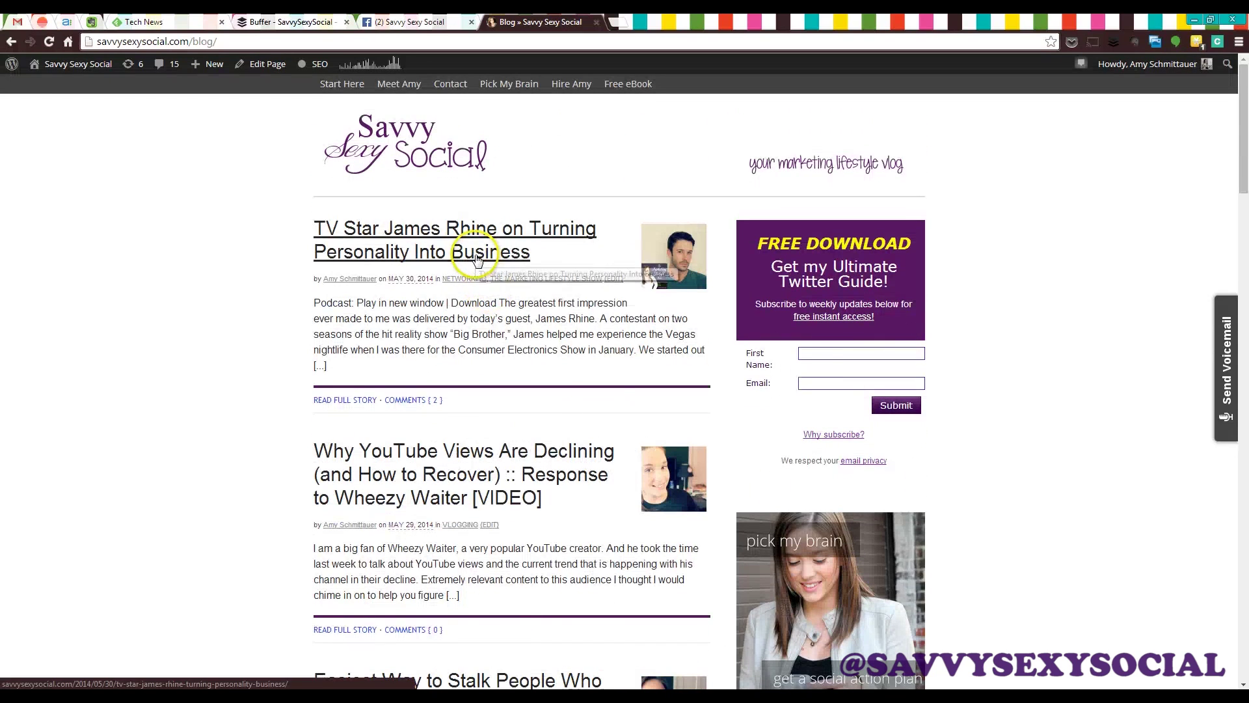
{"action": "right_click", "coordinate": [477, 257]}
{"action": "left_click", "coordinate": [503, 266]}
{"action": "left_click", "coordinate": [641, 22]}
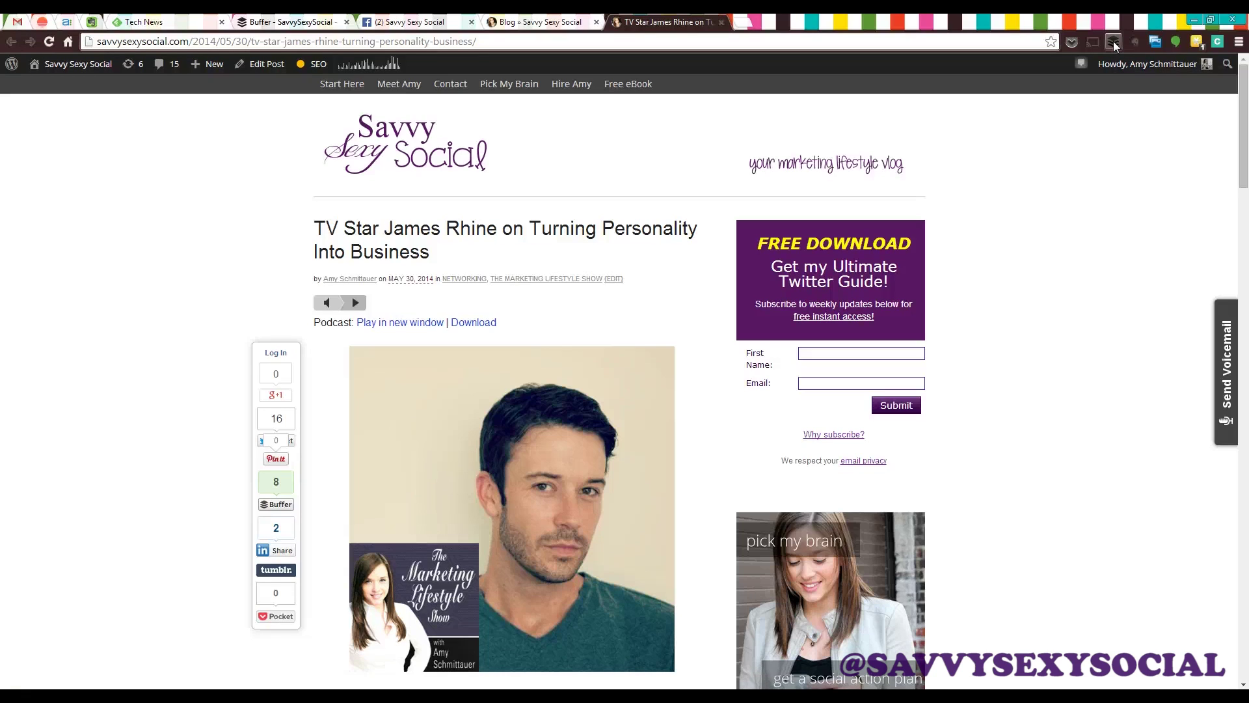
Start a Buffer share of the James Rhine post for the second Twitter account only
{"action": "left_click", "coordinate": [1113, 41]}
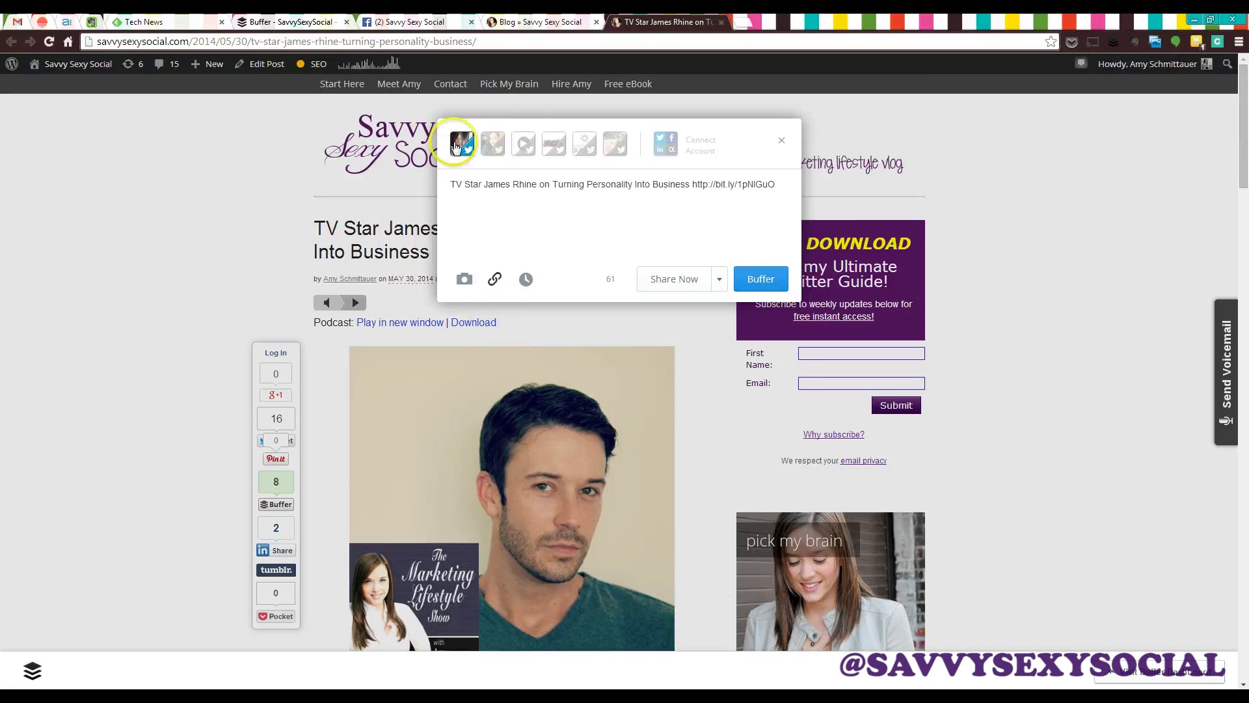
{"action": "left_click", "coordinate": [494, 159]}
{"action": "left_click", "coordinate": [460, 153]}
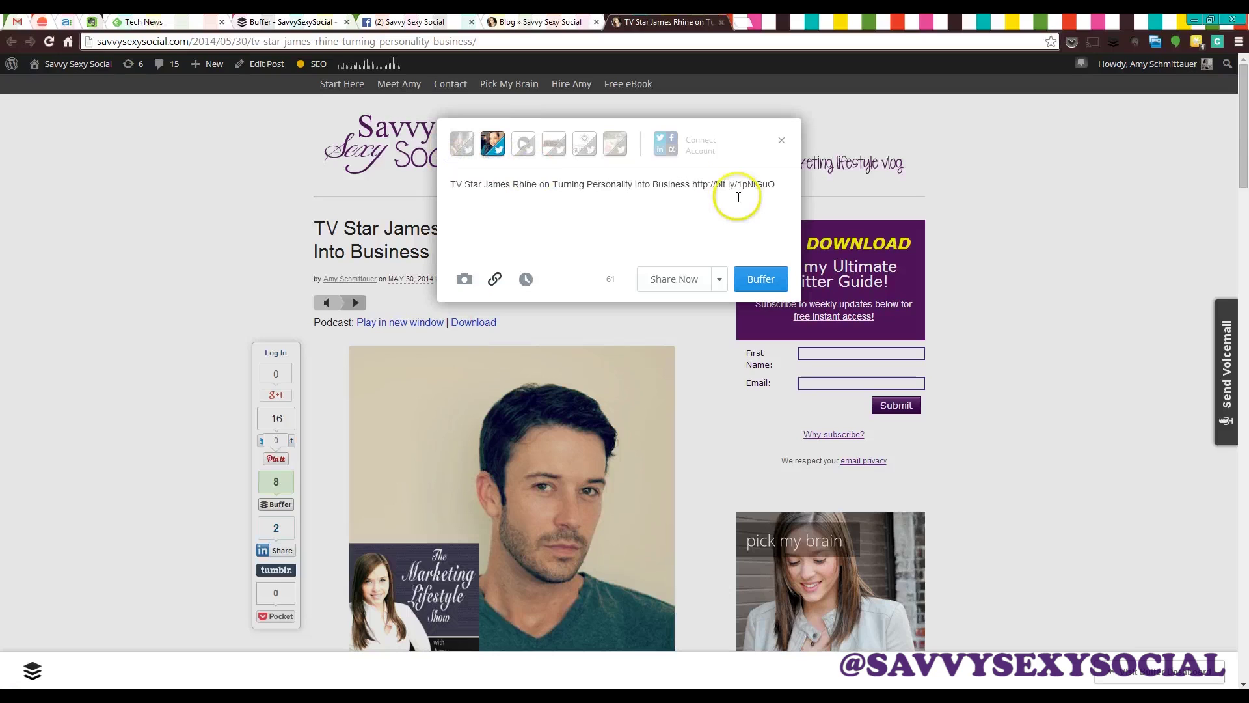
{"action": "left_click", "coordinate": [688, 183]}
{"action": "left_click_drag", "start_coordinate": [687, 183], "coordinate": [312, 134]}
{"action": "key", "text": "BackSpace"}
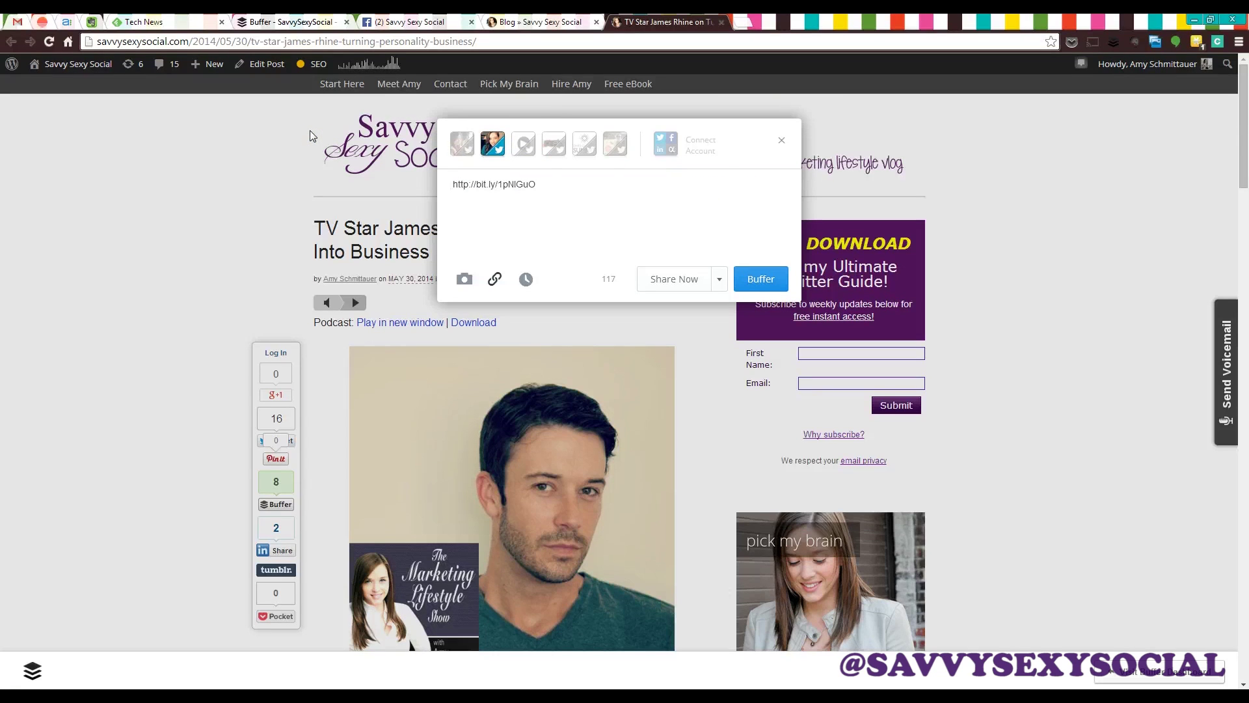
{"action": "type", "text": "Have you heard my  "}
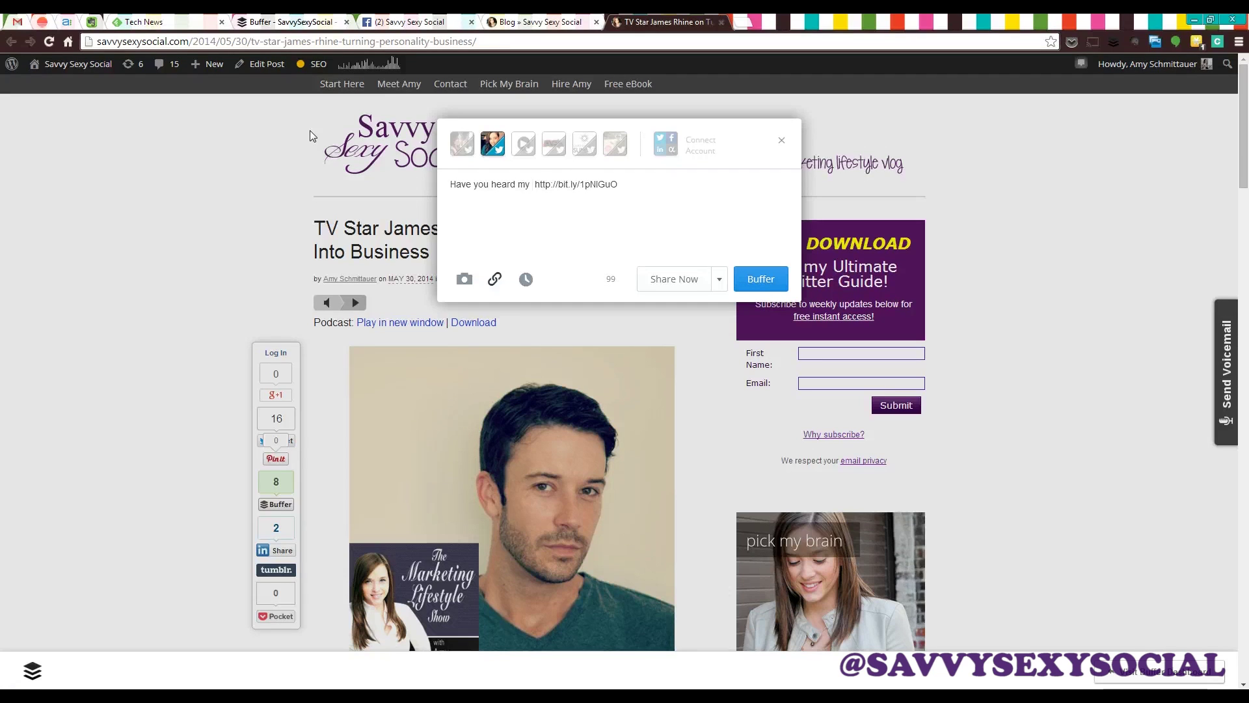
{"action": "type", "text": "interview with "}
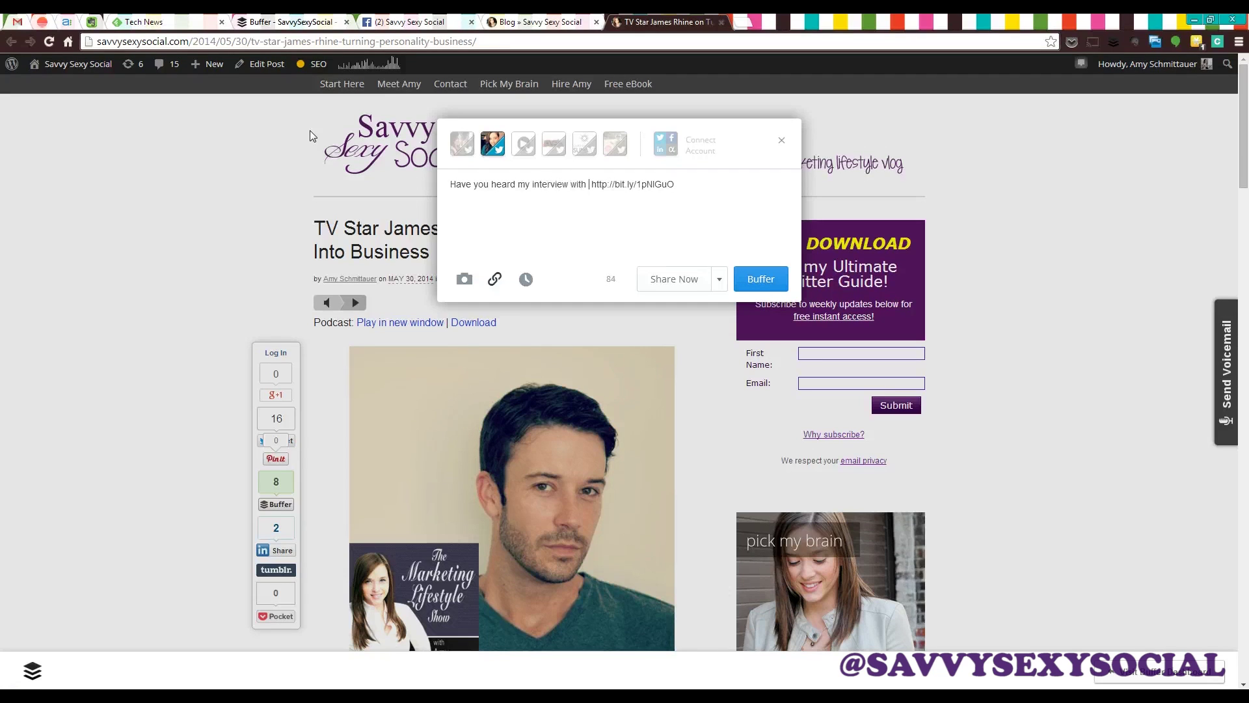
{"action": "type", "text": "@JamesRhine"}
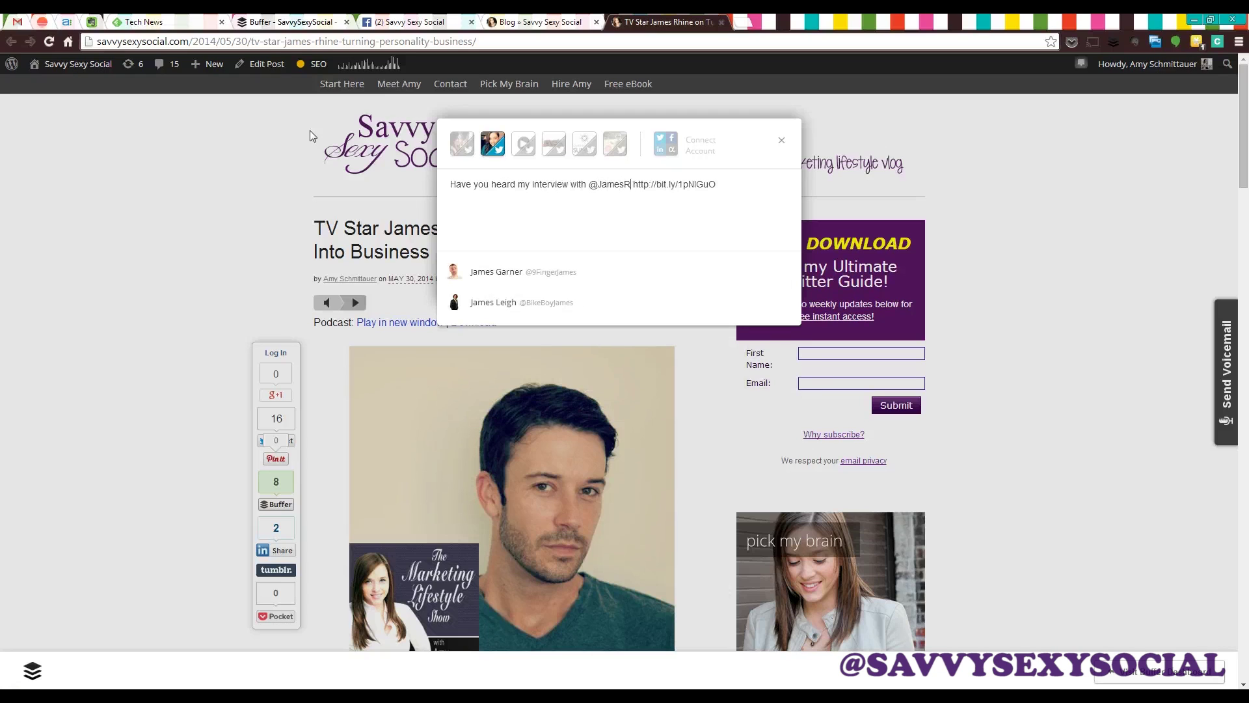
{"action": "type", "text": " yet?"}
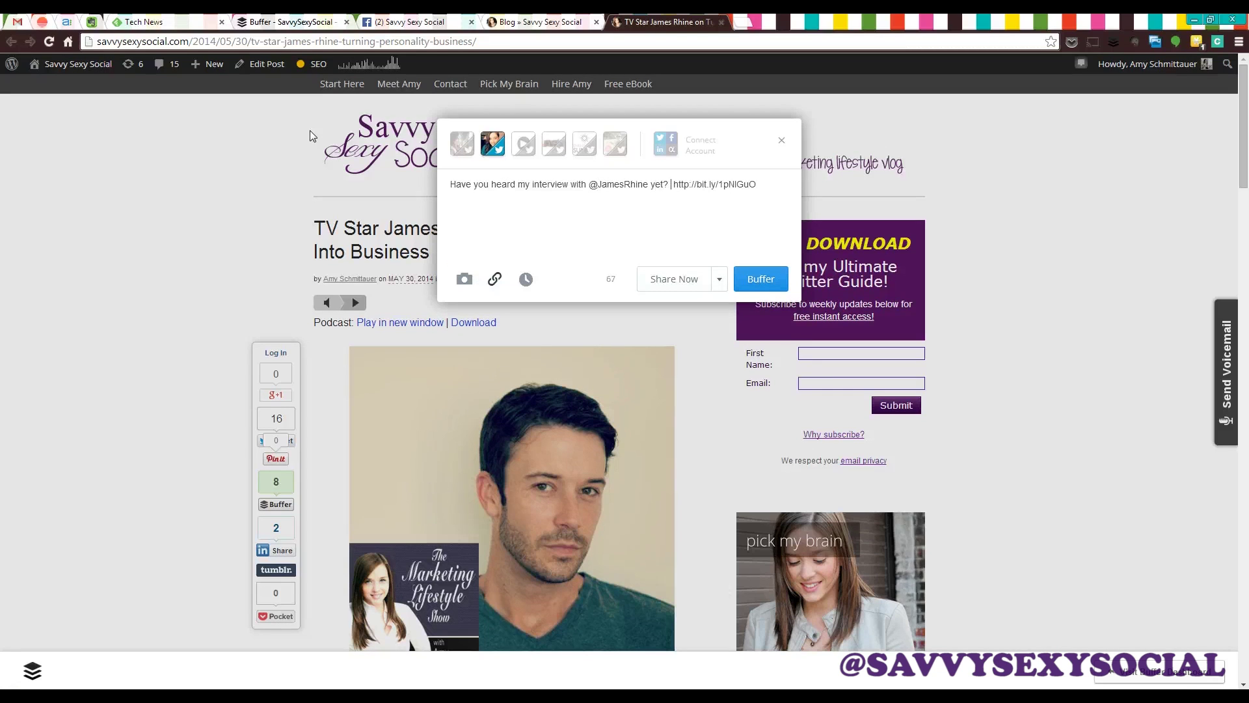
{"action": "key", "text": "BackSpace"}
{"action": "left_click", "coordinate": [768, 194]}
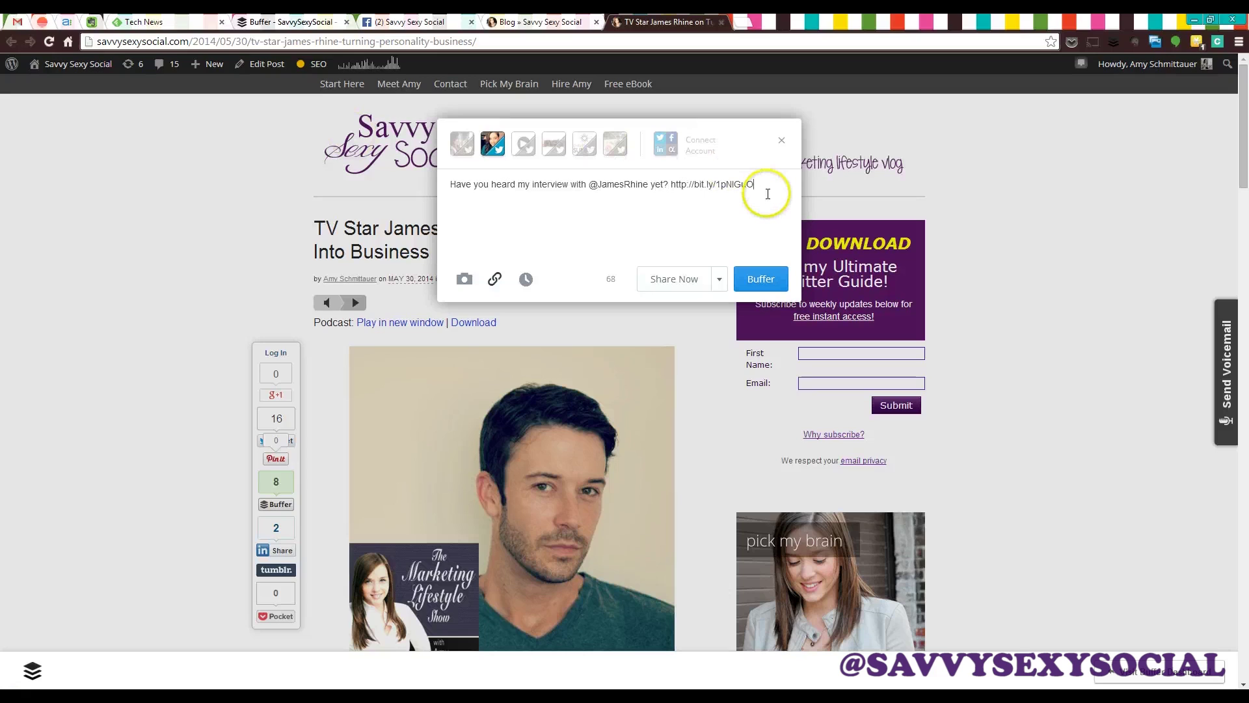
{"action": "type", "text": "[PODCAST] #BigBrother #Vegas"}
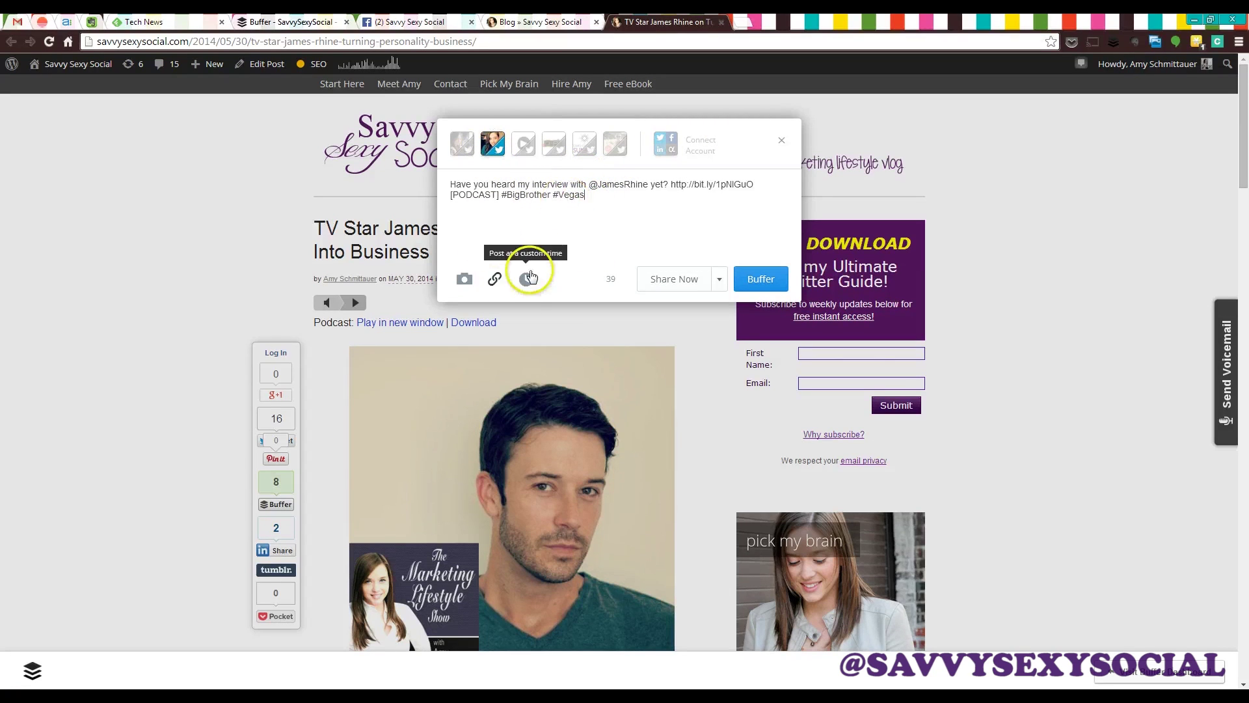
Set the tweet's posting time to 01:00 PM and schedule it
{"action": "left_click", "coordinate": [525, 281]}
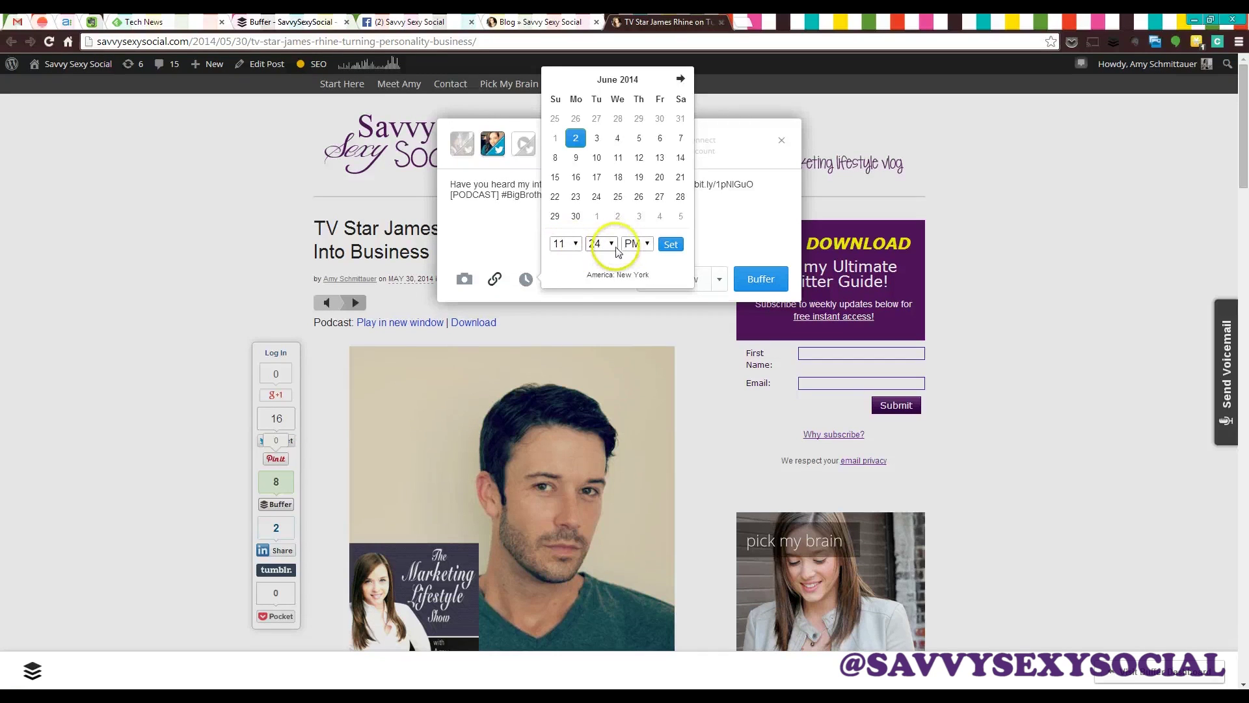
{"action": "left_click", "coordinate": [565, 246]}
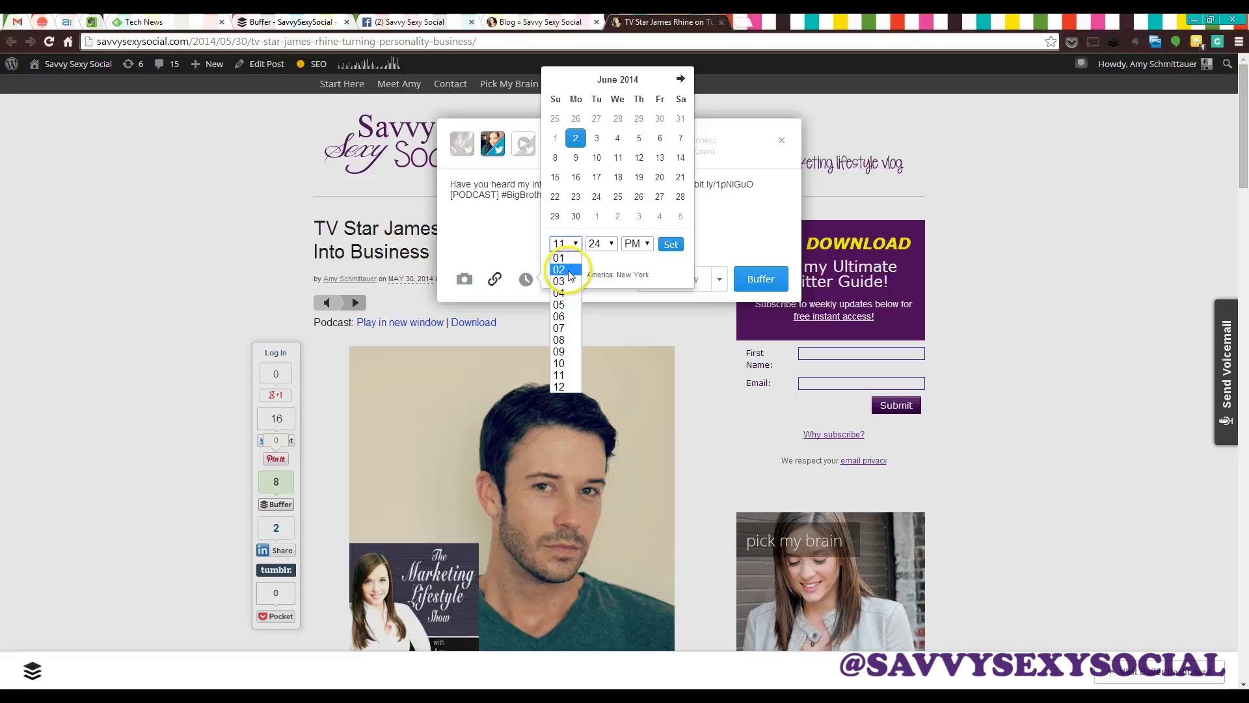
{"action": "left_click", "coordinate": [561, 258]}
{"action": "left_click", "coordinate": [601, 244]}
{"action": "left_click", "coordinate": [608, 263]}
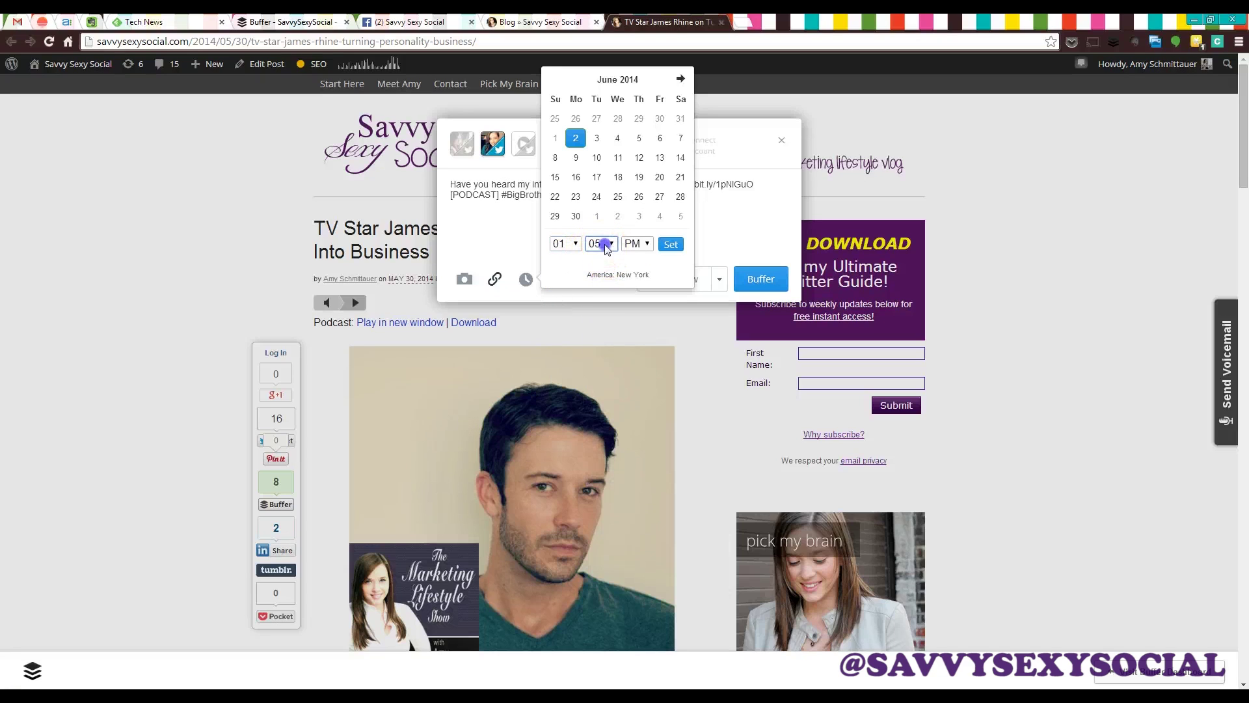
{"action": "left_click", "coordinate": [602, 243]}
{"action": "left_click", "coordinate": [594, 254]}
{"action": "left_click", "coordinate": [671, 244]}
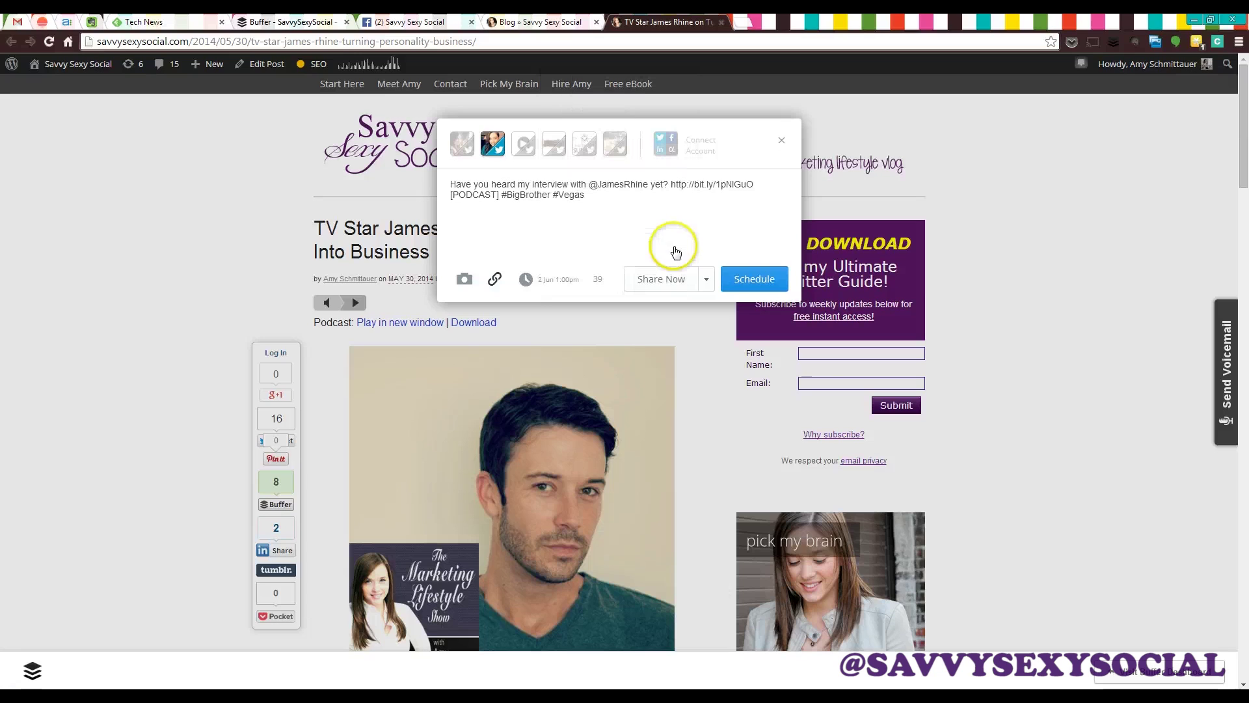
{"action": "left_click", "coordinate": [756, 279]}
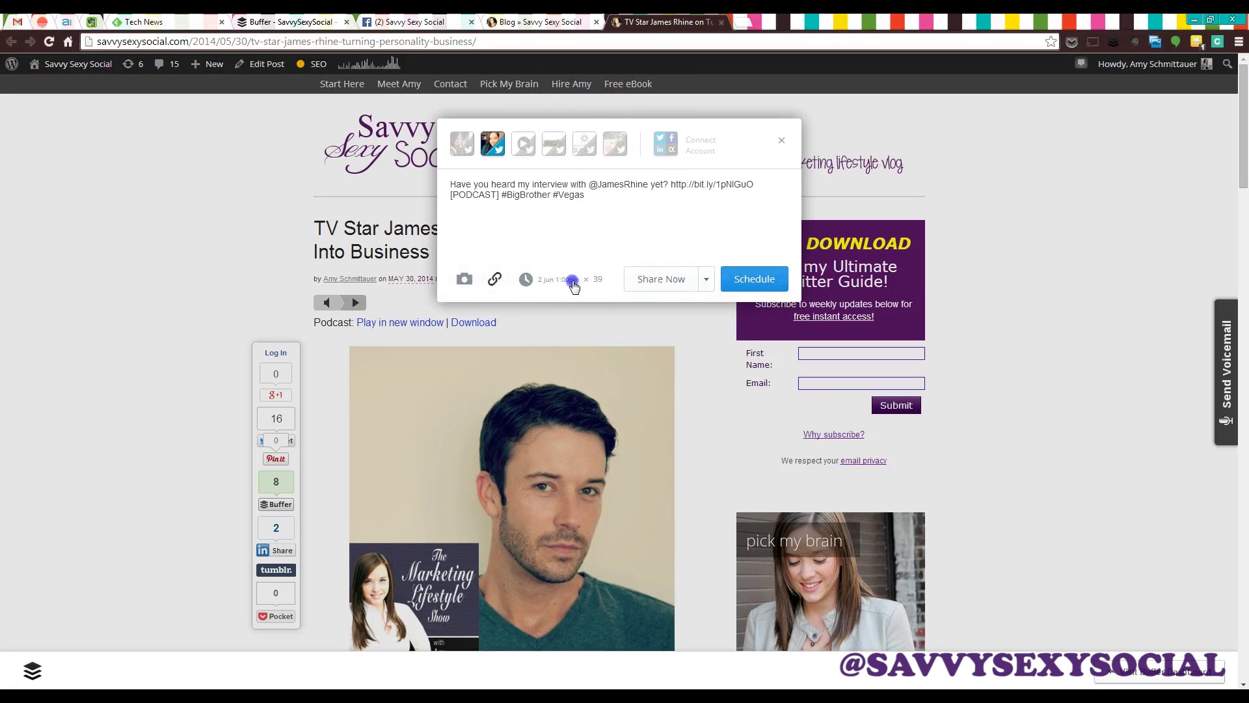
Correct the posting date to June 3 at 1:00 PM and schedule it into the queue
{"action": "left_click", "coordinate": [572, 282]}
{"action": "left_click", "coordinate": [597, 138]}
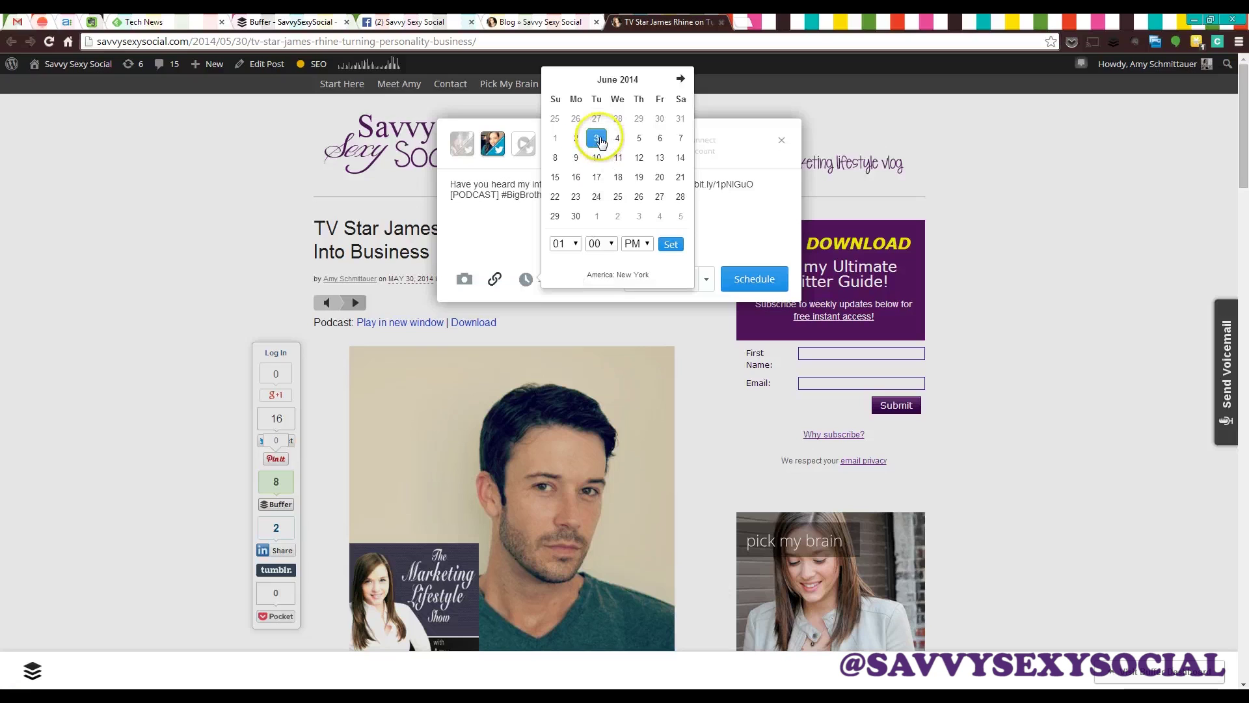
{"action": "left_click", "coordinate": [670, 245]}
{"action": "left_click", "coordinate": [739, 279]}
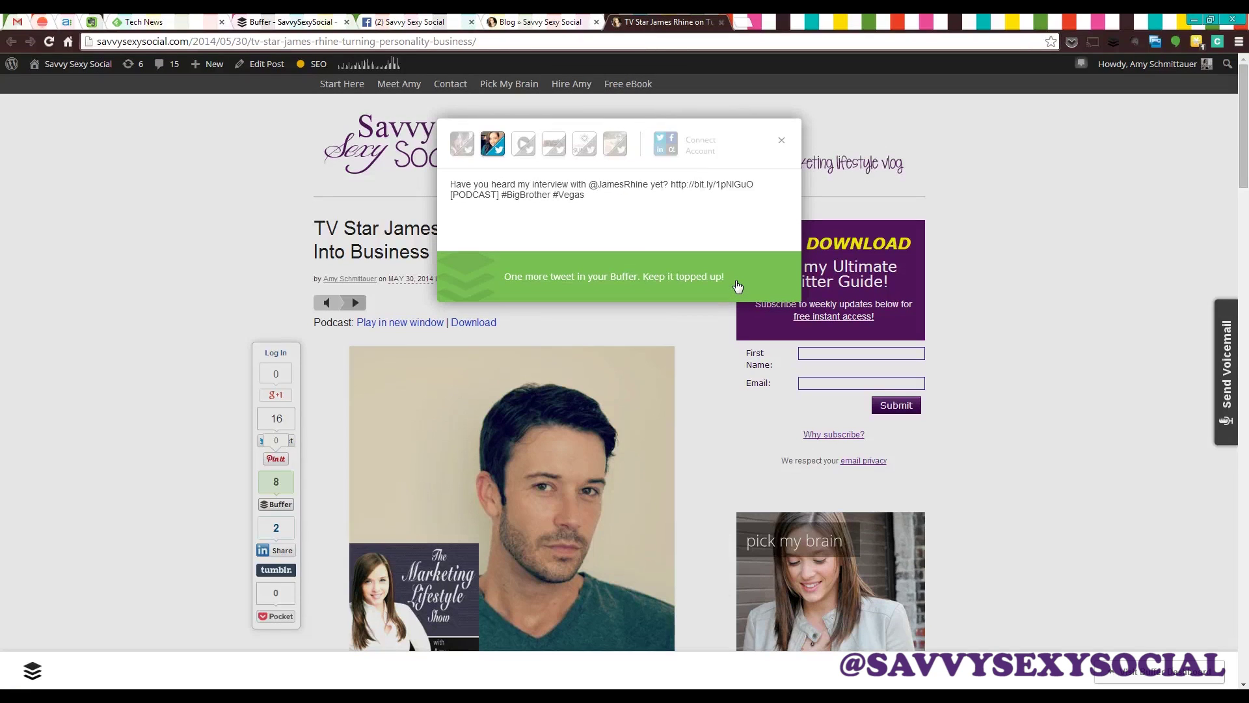
{"action": "left_click", "coordinate": [291, 21]}
Reload the Buffer queue page so it includes the new interview tweet
{"action": "left_click", "coordinate": [253, 188]}
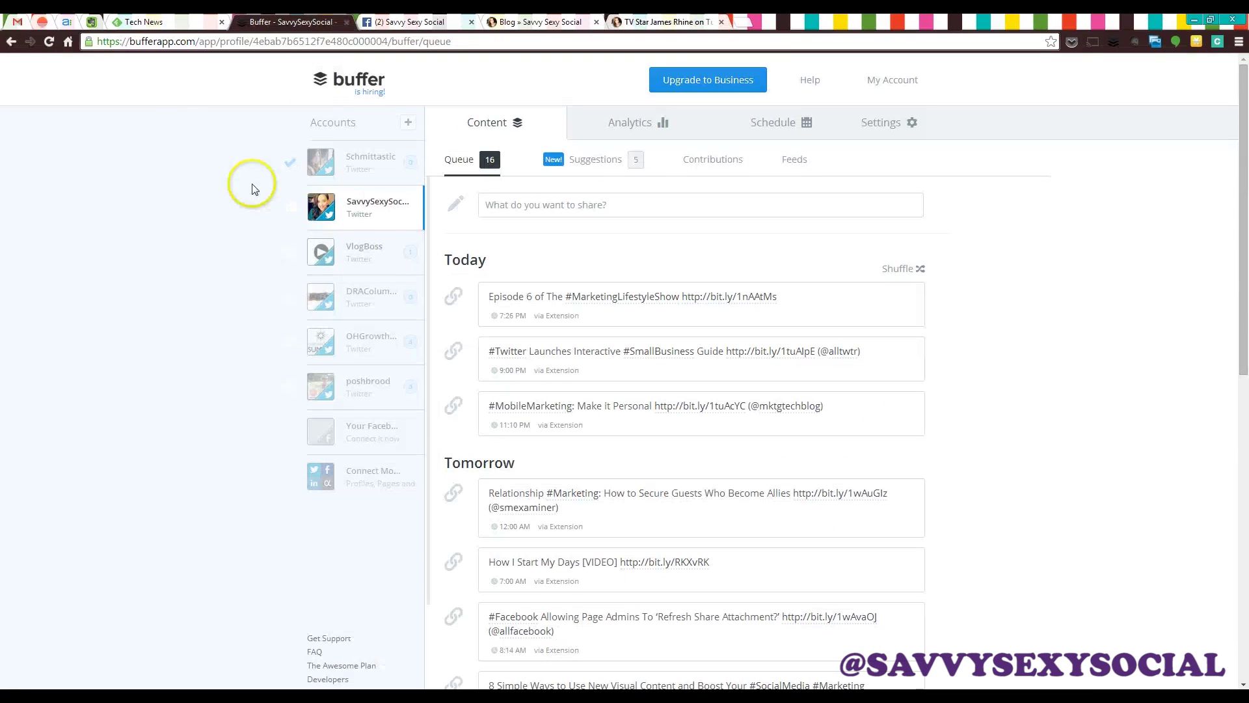
{"action": "left_click", "coordinate": [49, 41]}
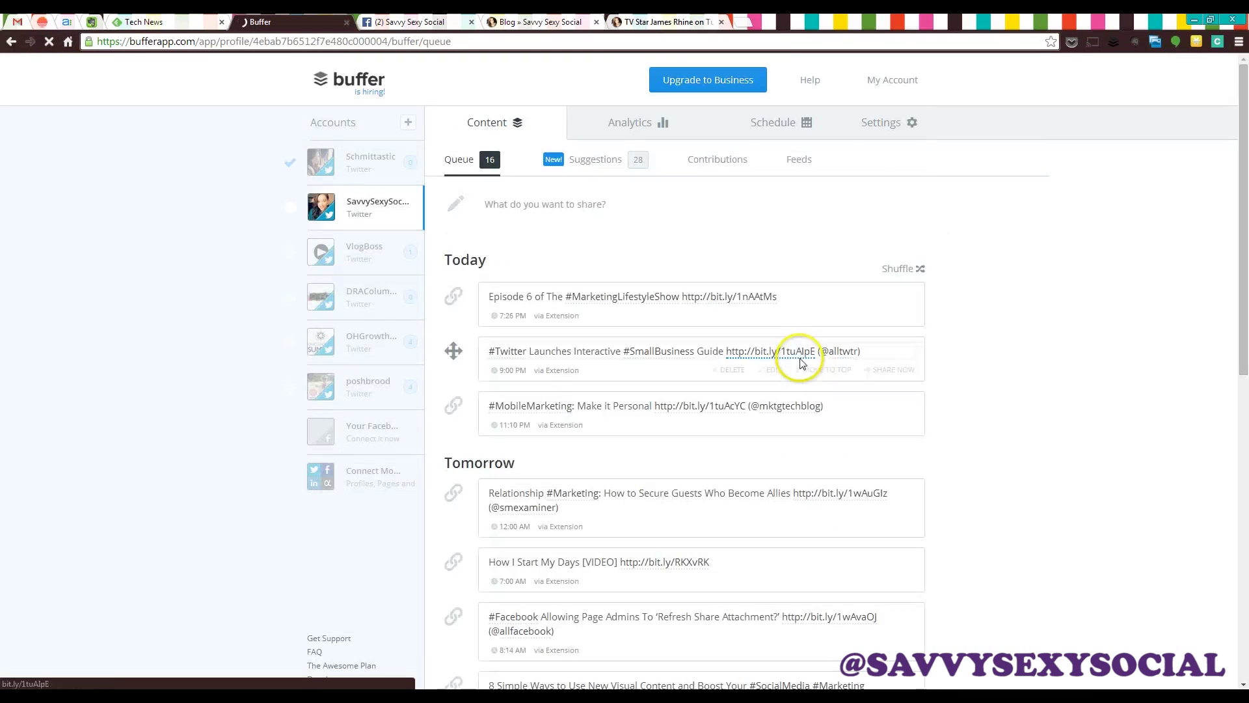
{"action": "scroll", "coordinate": [801, 363], "scroll_direction": "down", "scroll_amount": 6}
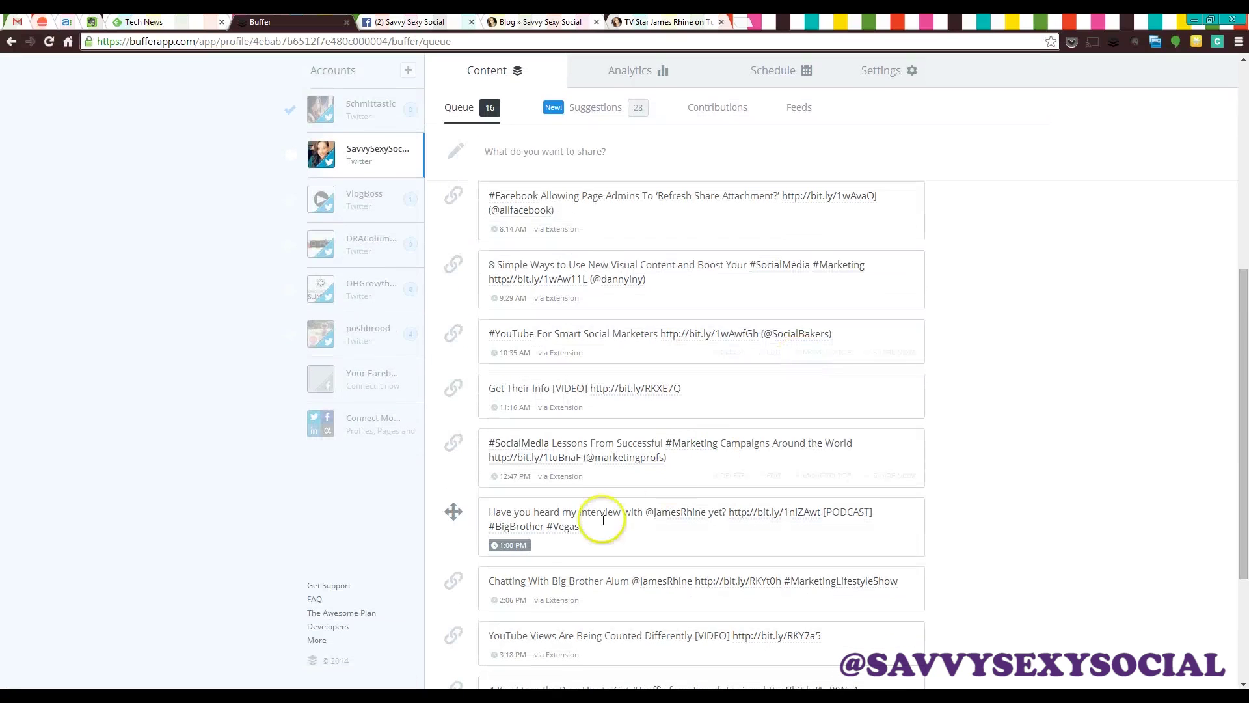
Inspect the interview tweet's time options, leaving it scheduled at 1:00 PM
{"action": "left_click", "coordinate": [518, 545]}
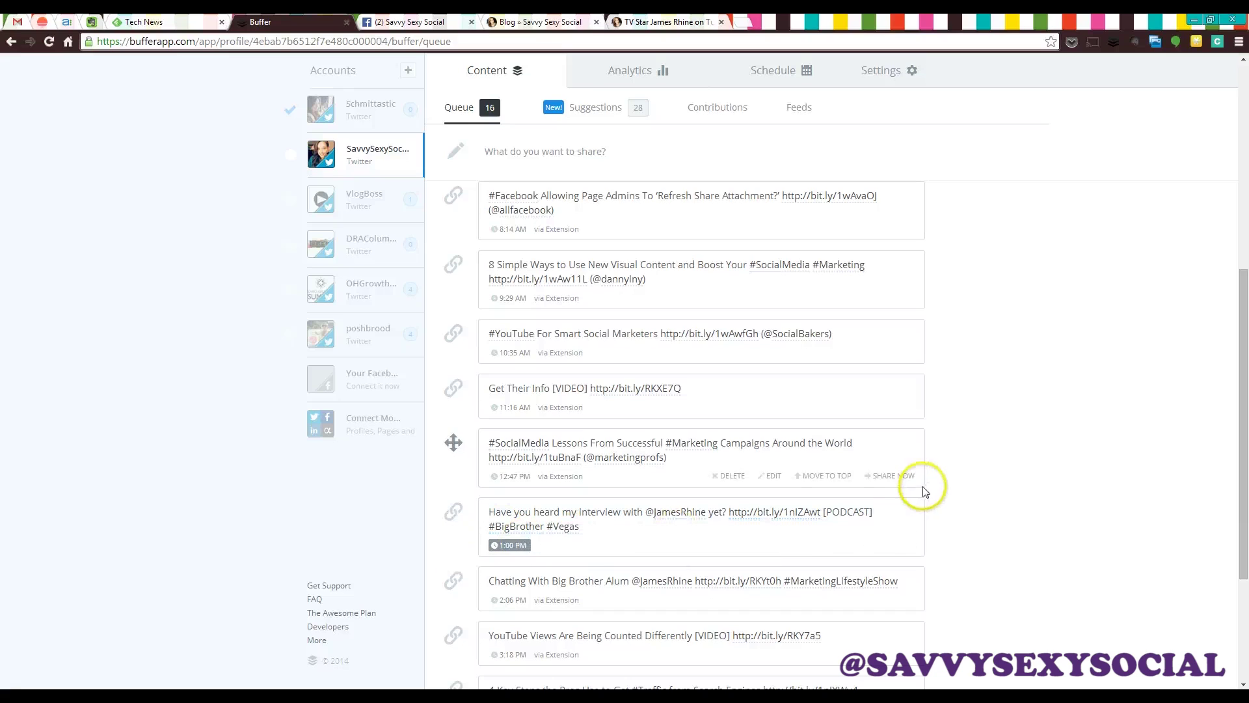
{"action": "mouse_move", "coordinate": [517, 550]}
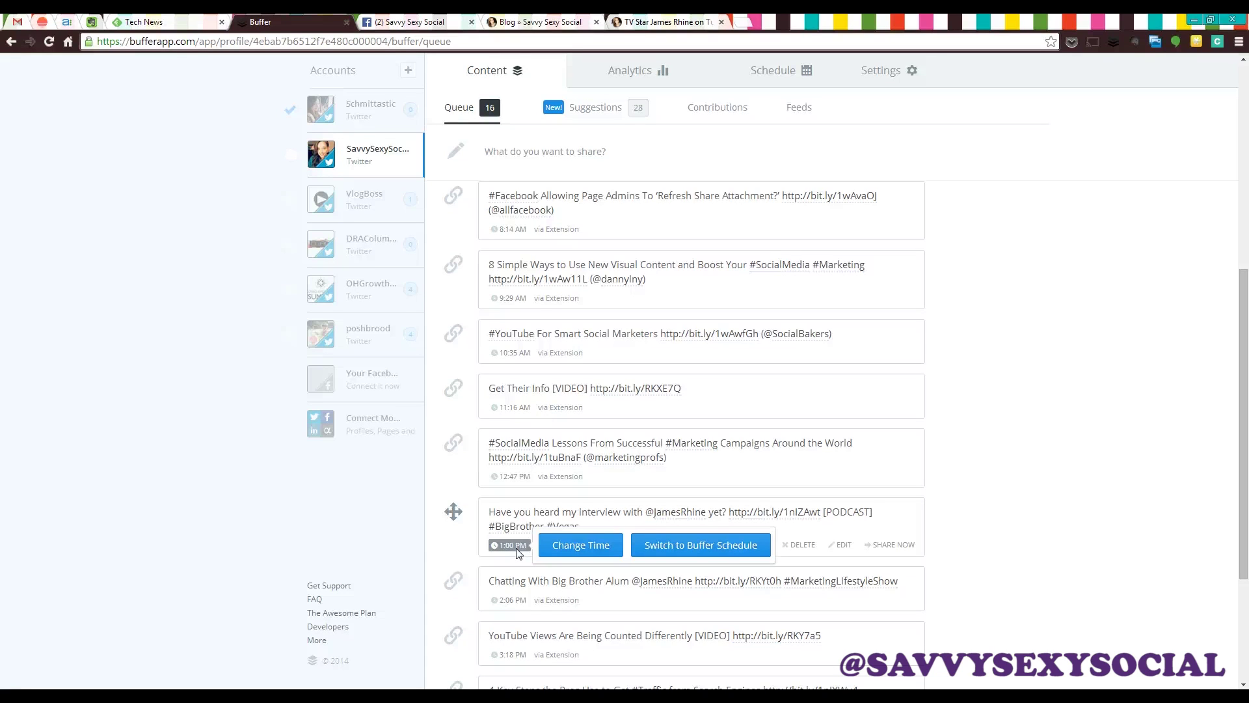
{"action": "left_click", "coordinate": [521, 547]}
{"action": "scroll", "coordinate": [1050, 518], "scroll_direction": "up", "scroll_amount": 3}
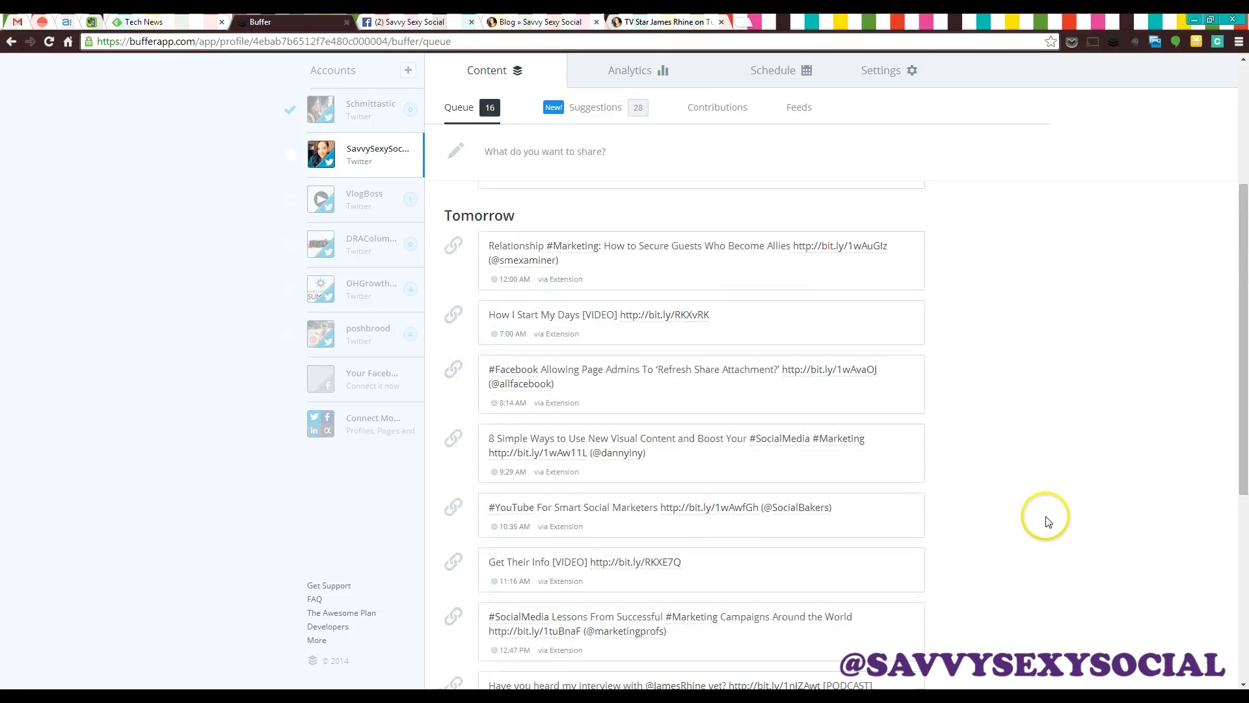
{"action": "scroll", "coordinate": [585, 612], "scroll_direction": "down", "scroll_amount": 2}
{"action": "left_click", "coordinate": [517, 617]}
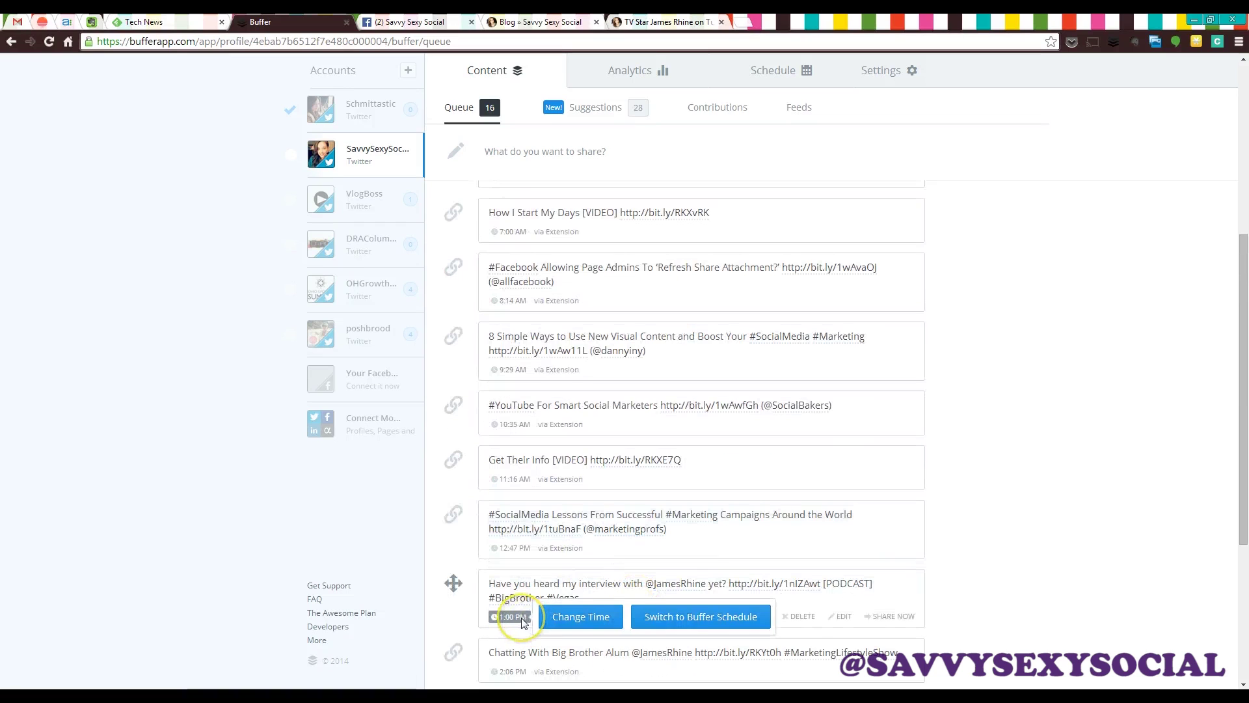
{"action": "left_click", "coordinate": [669, 623]}
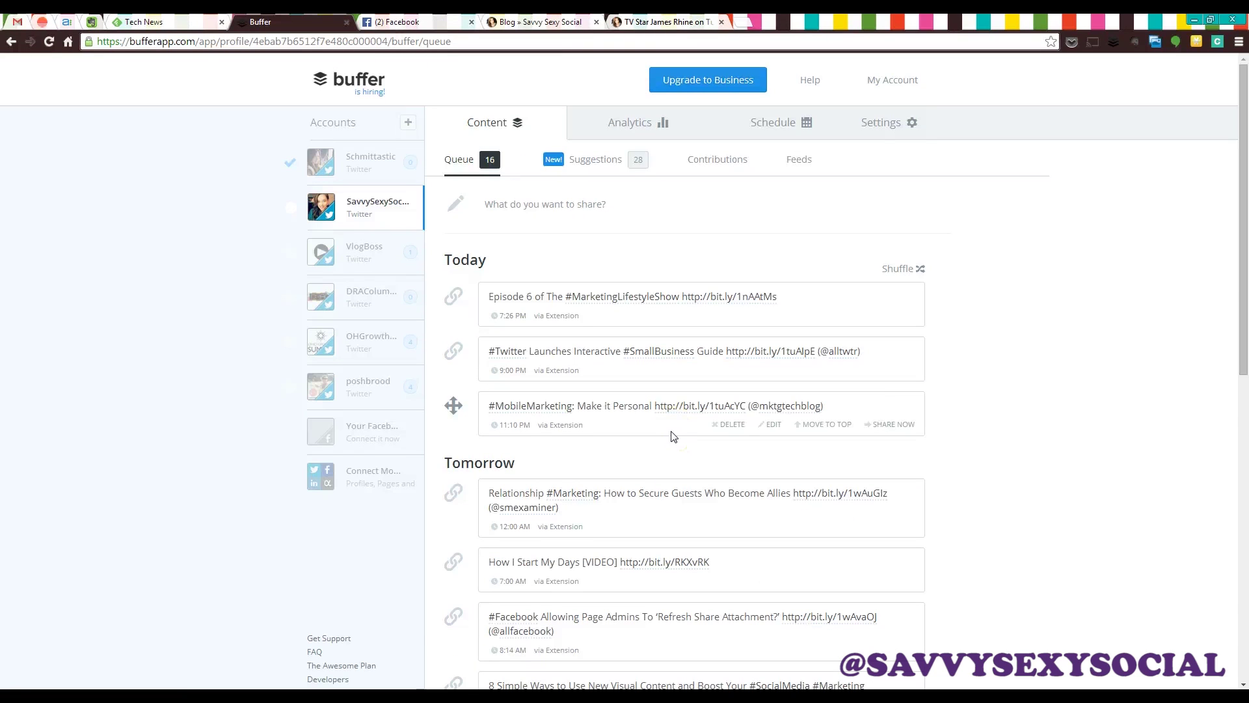